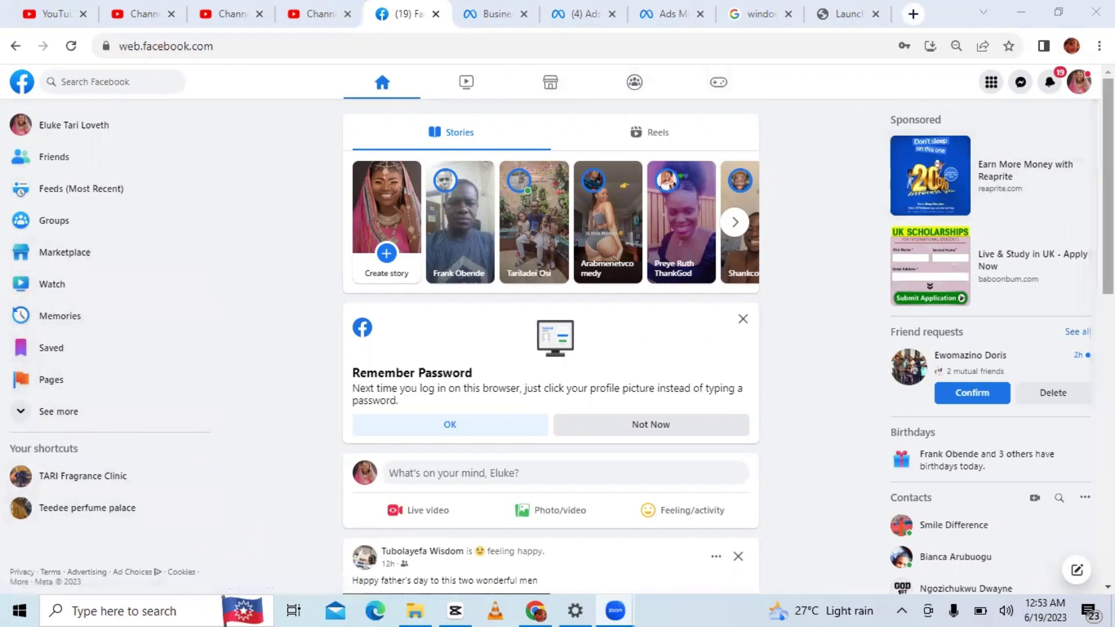
Open the Facebook menu that holds the options for creating posts, pages and ads
left_click(991, 85)
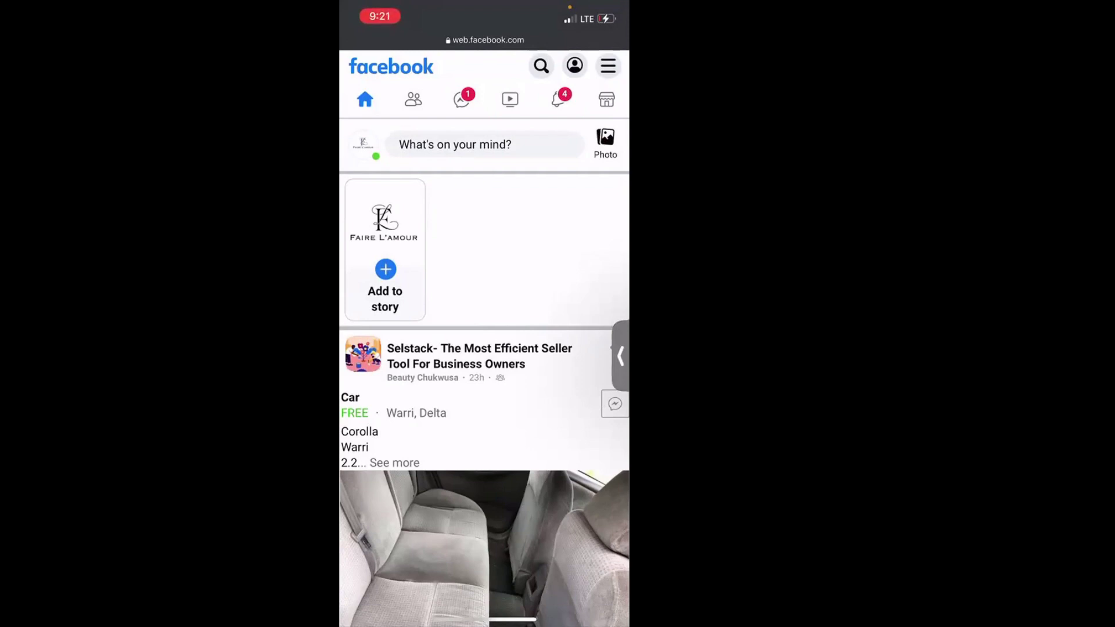
scroll(484, 336, "down", 8)
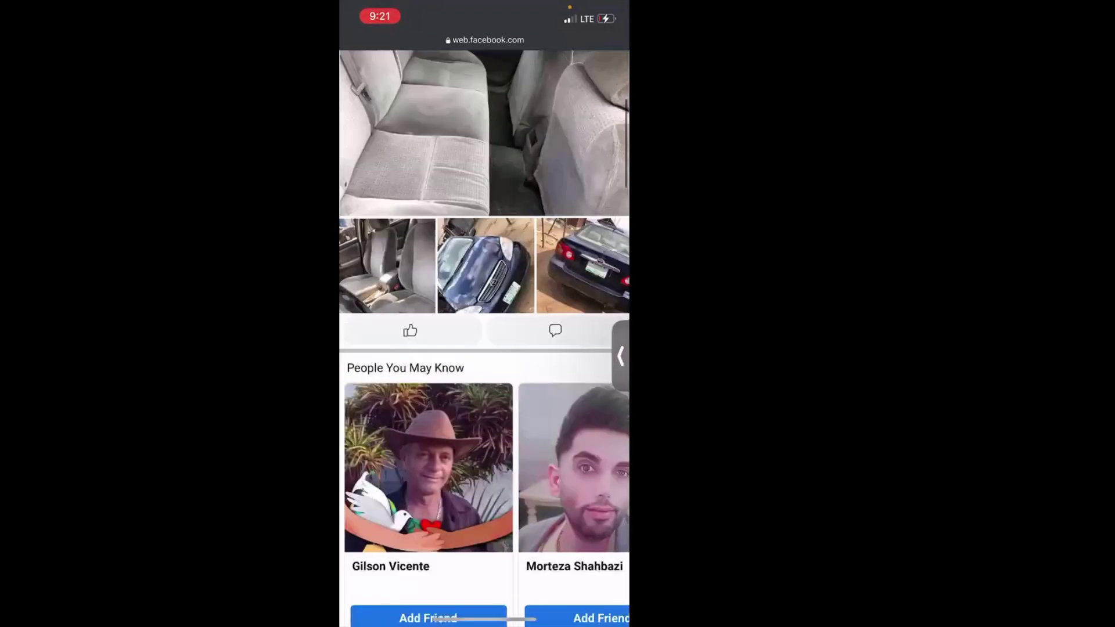
scroll(484, 337, "down", 15)
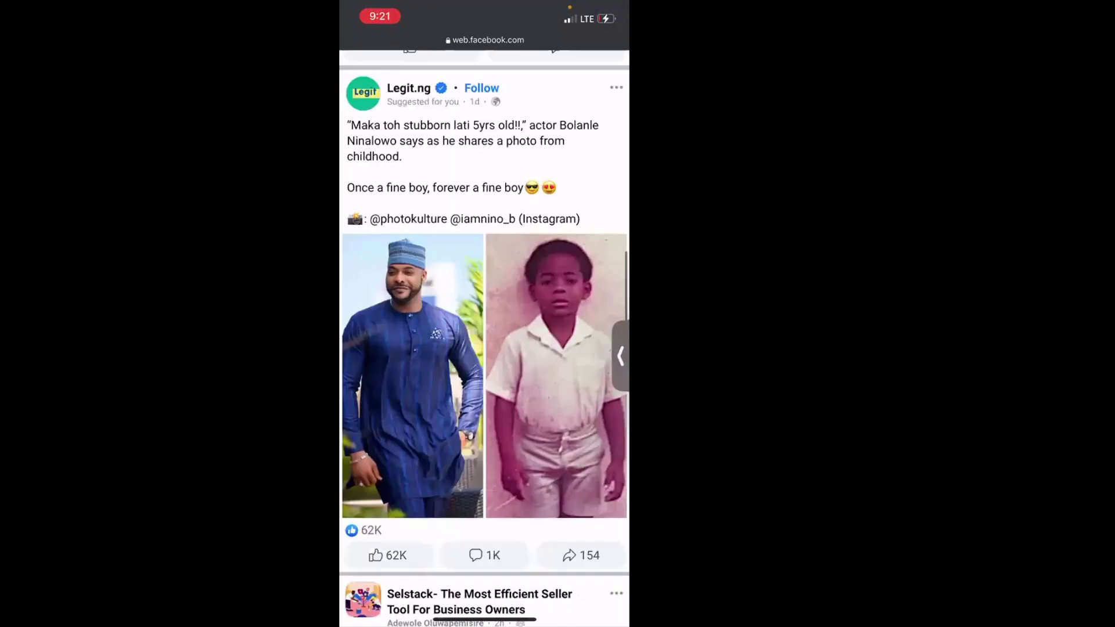
scroll(485, 337, "down", 6)
scroll(484, 337, "up", 12)
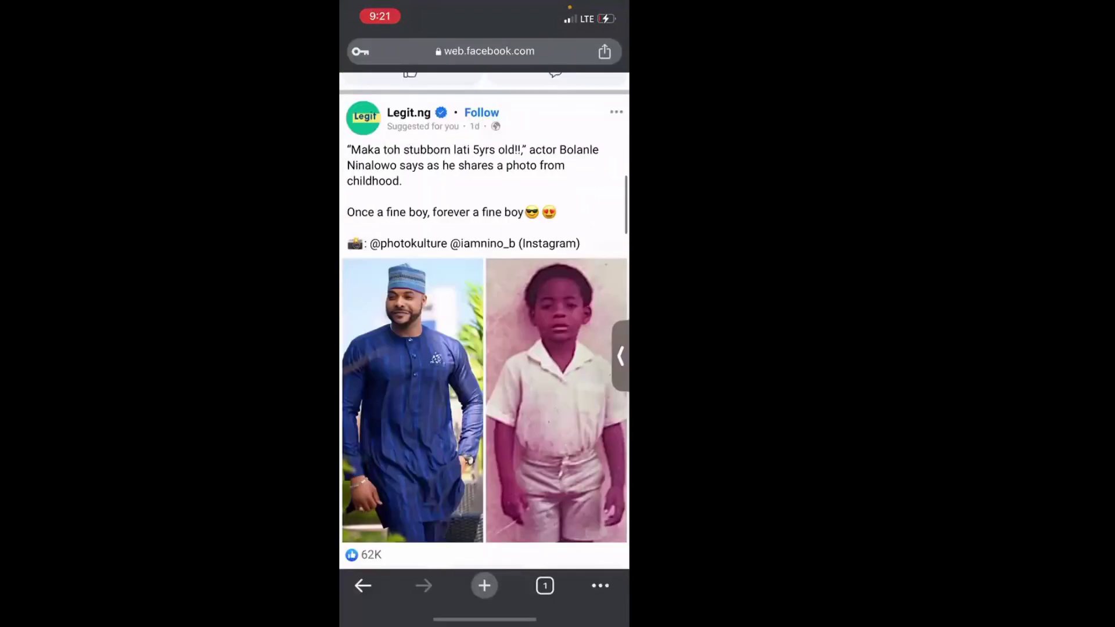
scroll(484, 337, "up", 10)
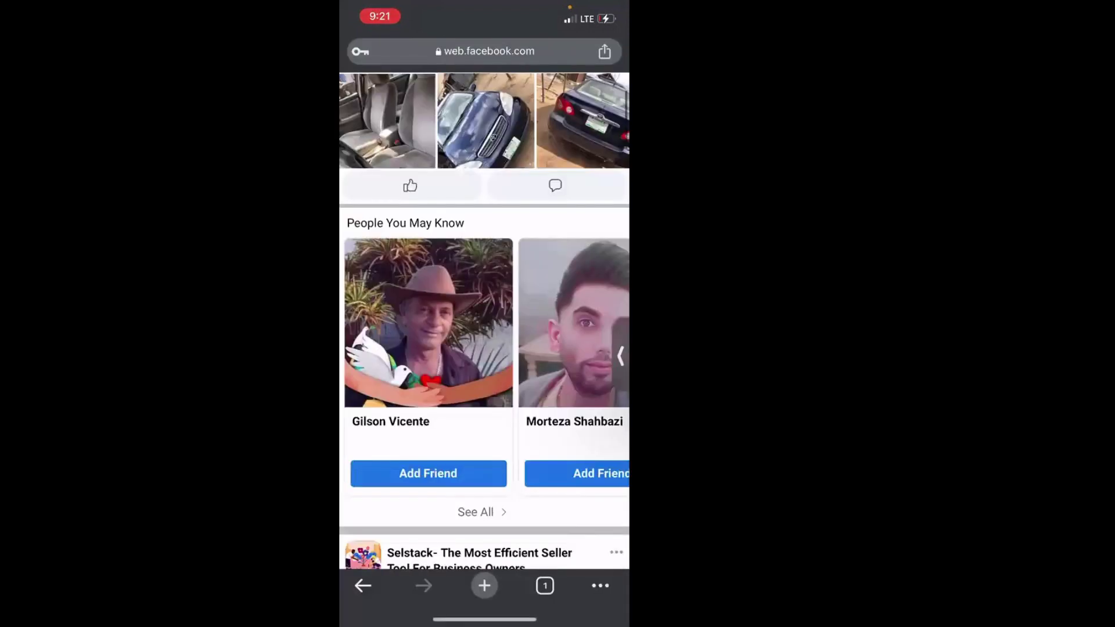
scroll(484, 337, "up", 10)
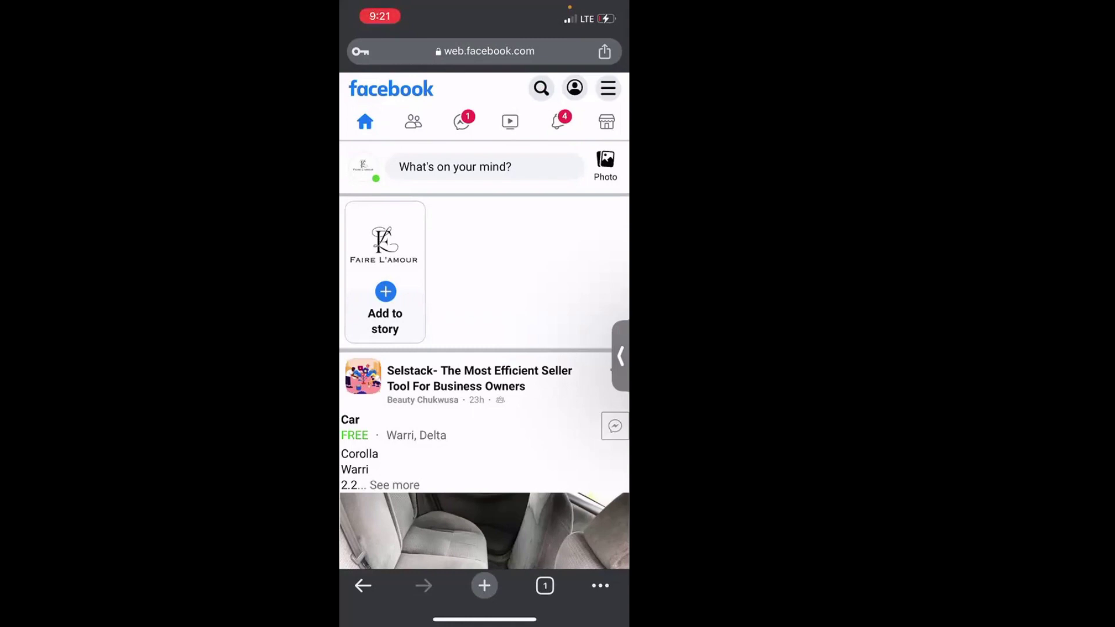
Request the desktop version of the Facebook site in the phone's browser
left_click(604, 51)
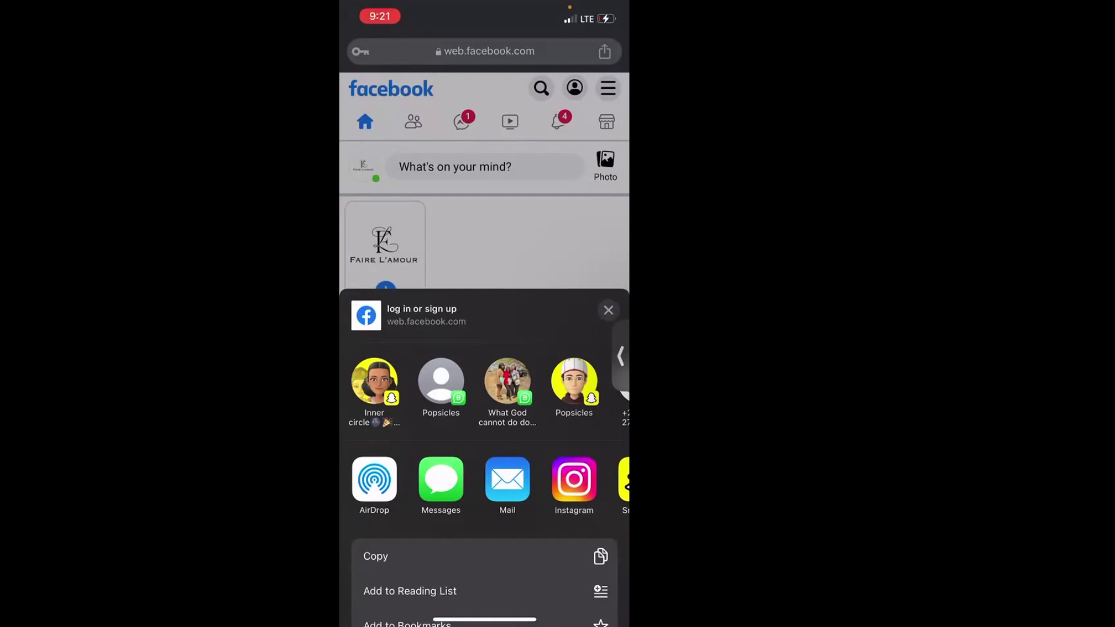
scroll(484, 464, "down", 5)
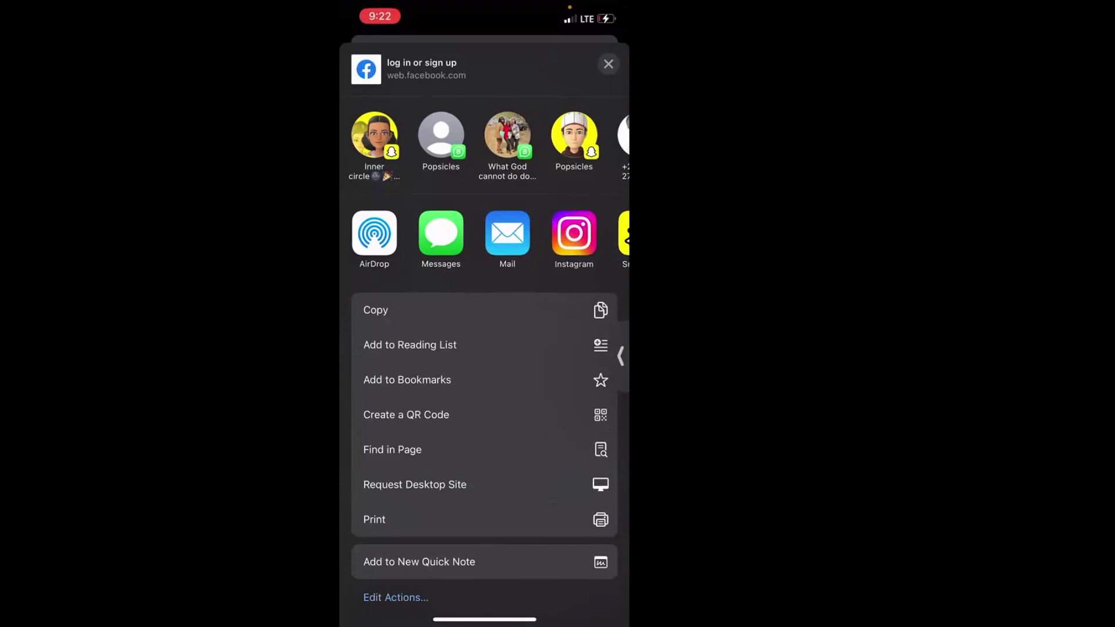
left_click(415, 484)
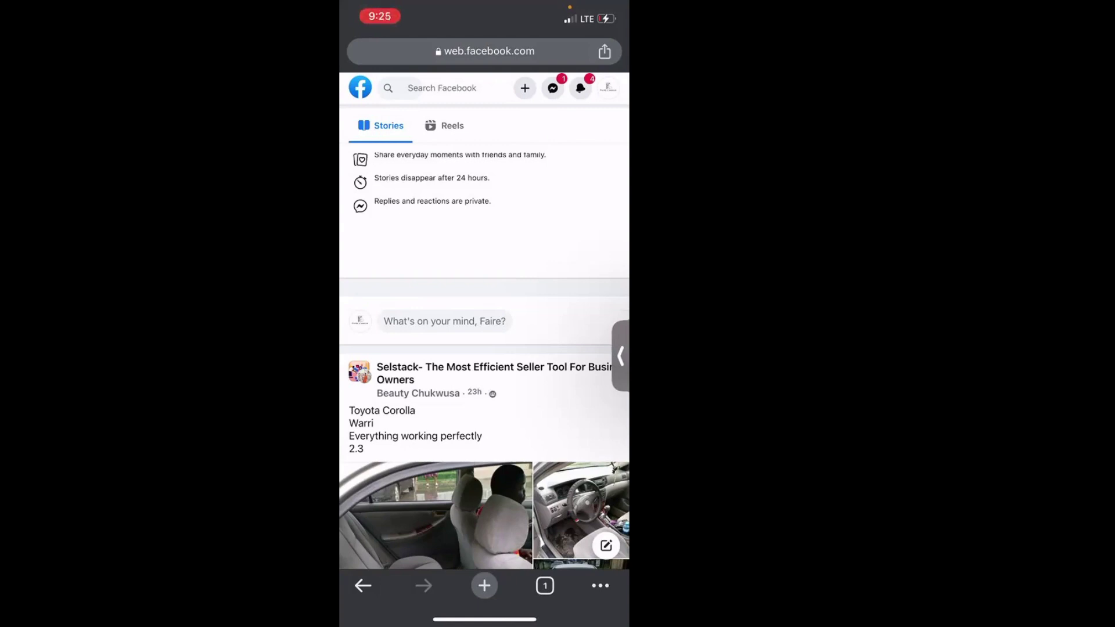
Start creating an ad from the Facebook home page and continue to Ads Manager from the ad type page
left_click(525, 88)
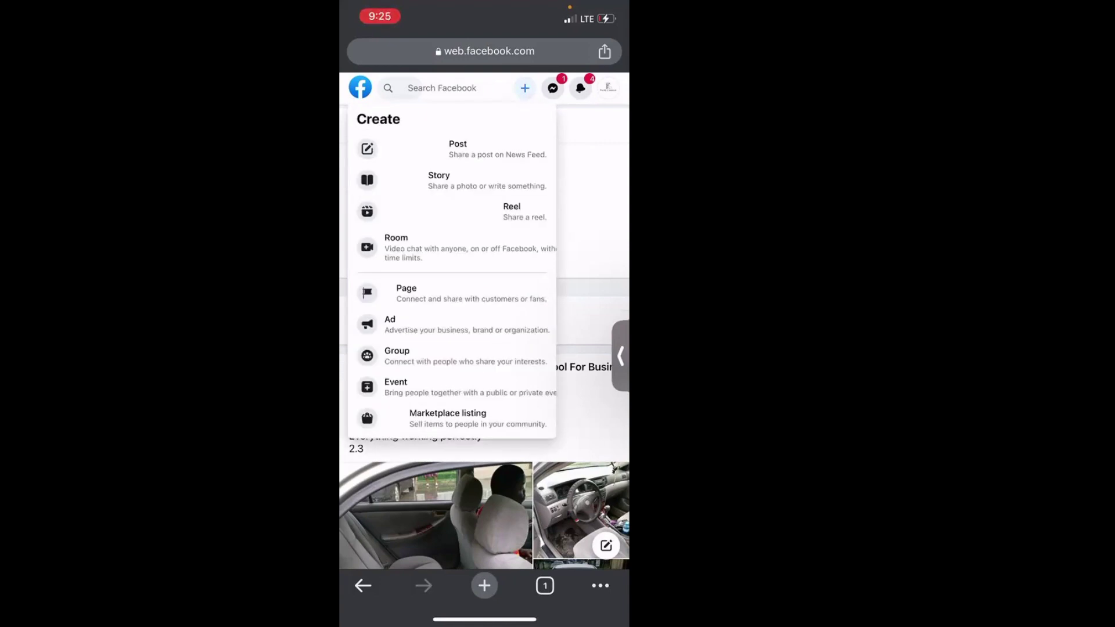
left_click(459, 324)
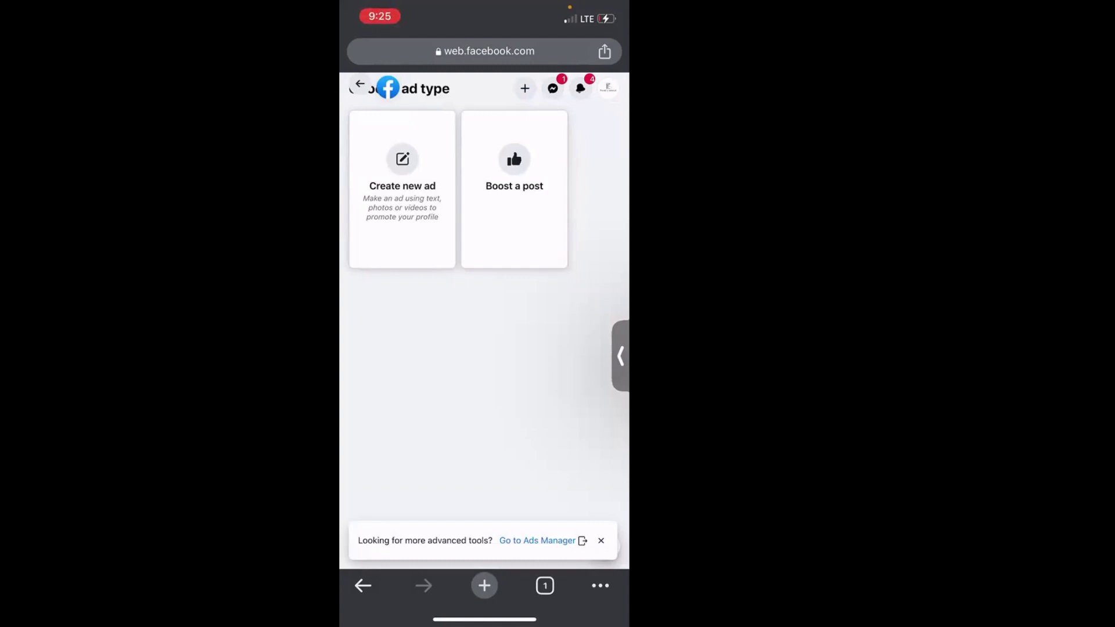
scroll(484, 290, "down", 2)
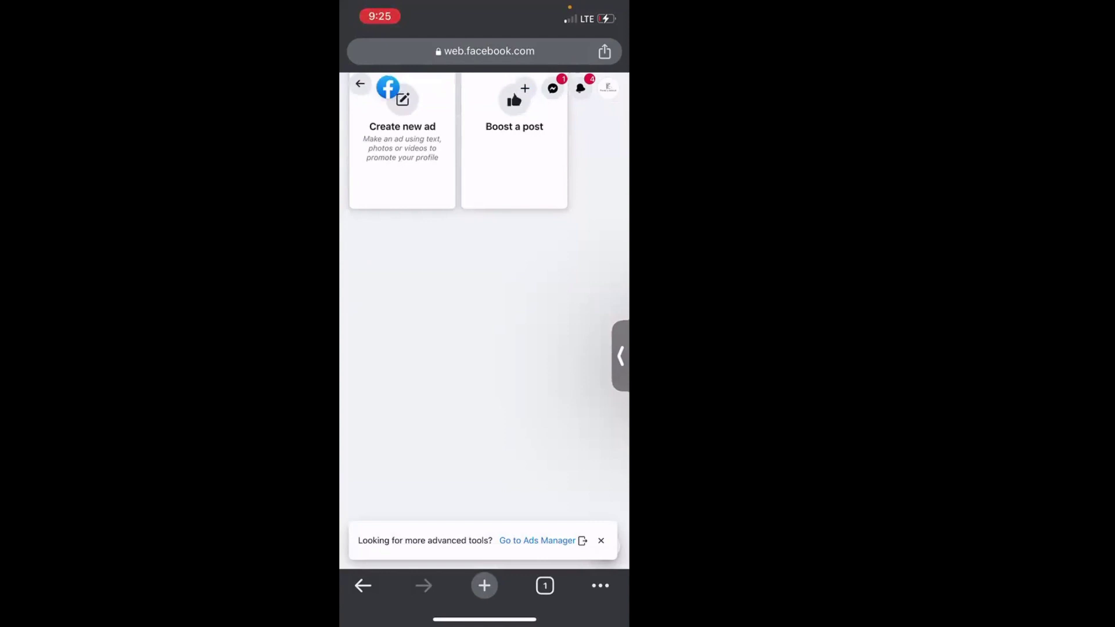
scroll(484, 233, "up", 3)
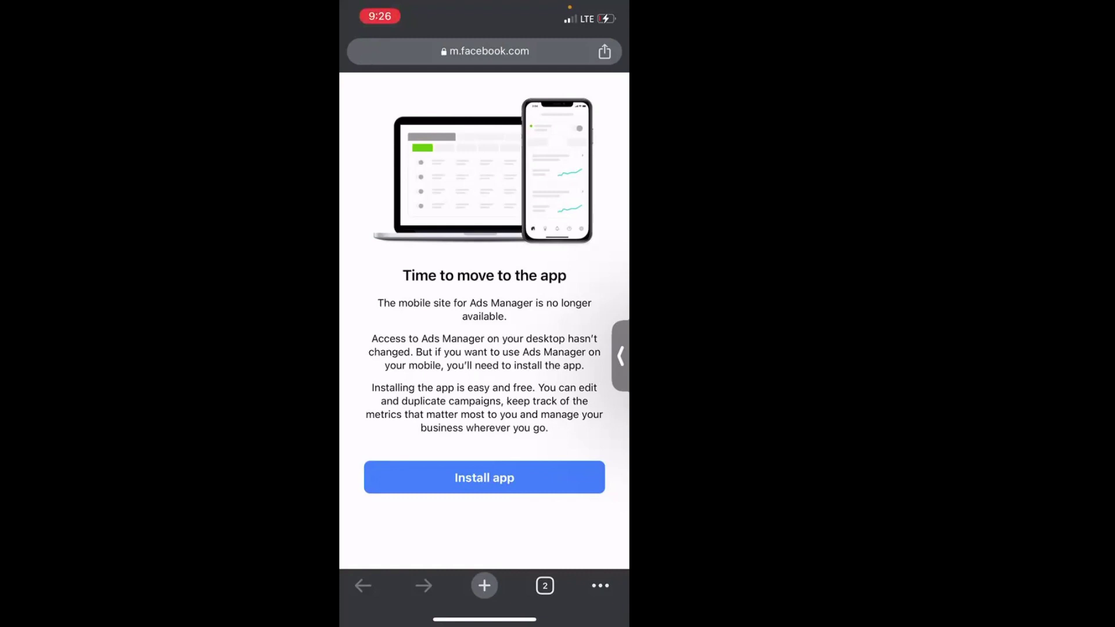
Try to load Ads Manager with the subdomain of the page address changed to web
left_click(484, 51)
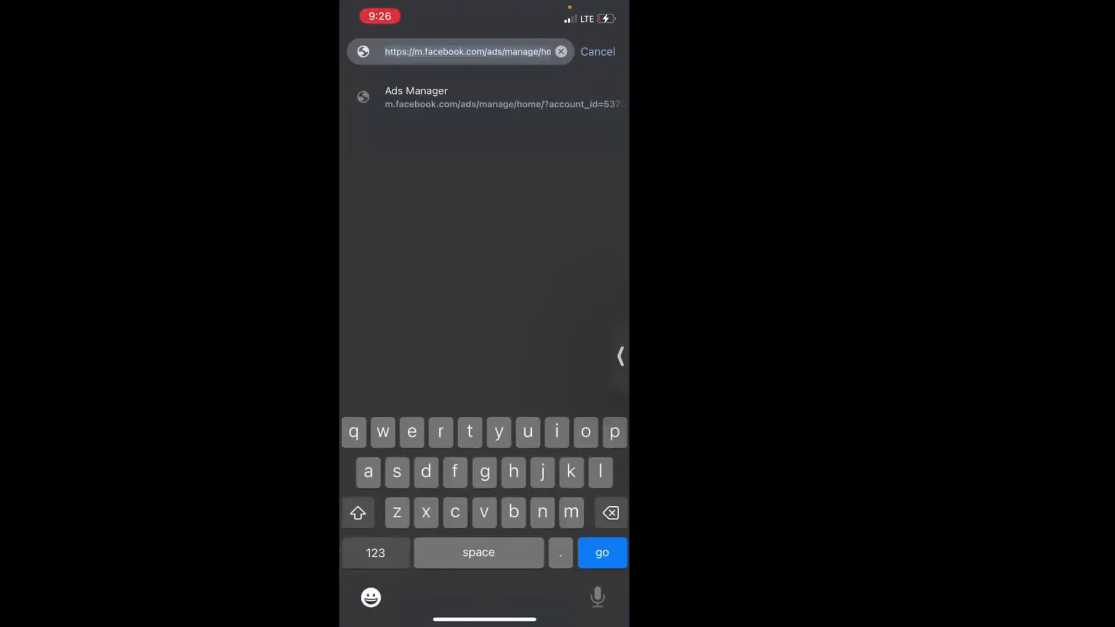
left_click(468, 51)
left_click(413, 82)
left_click_drag(386, 46, 414, 46)
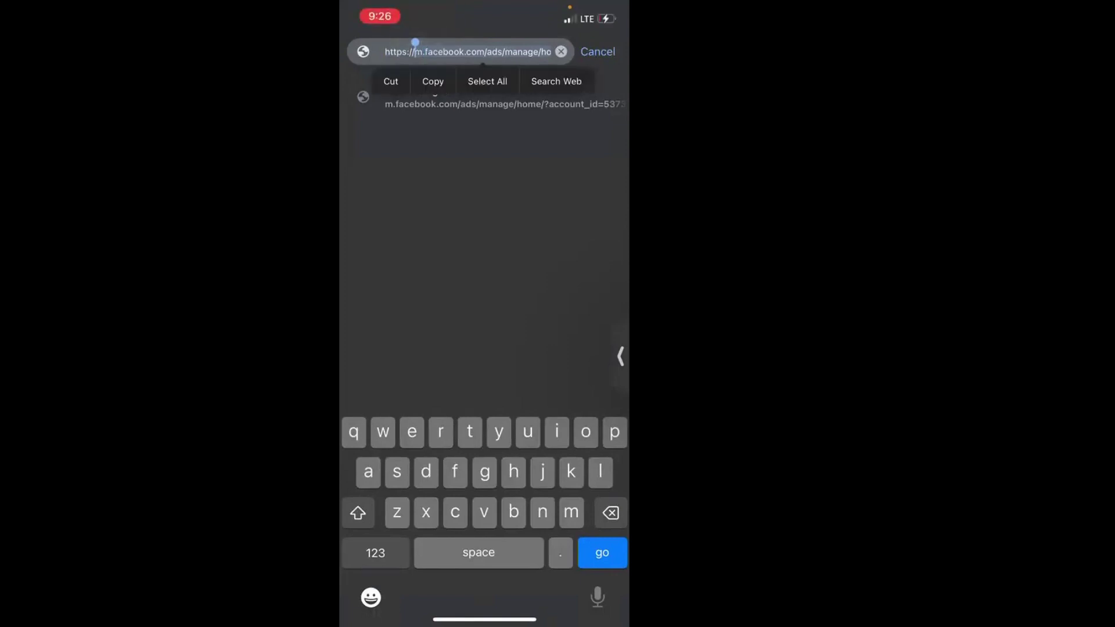
left_click(422, 51)
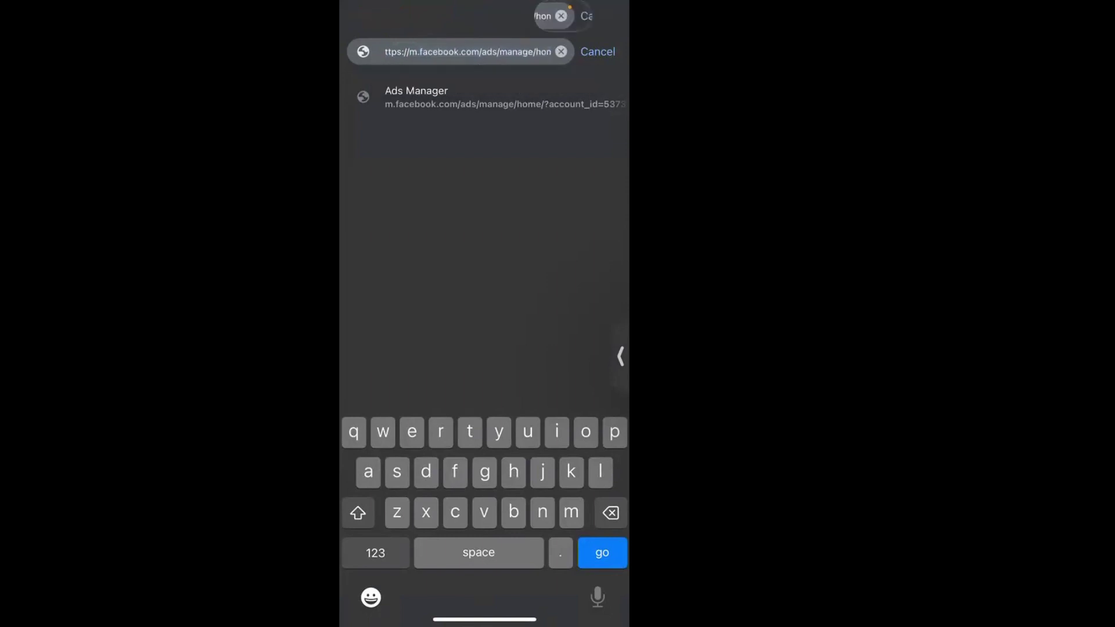
key("BackSpace")
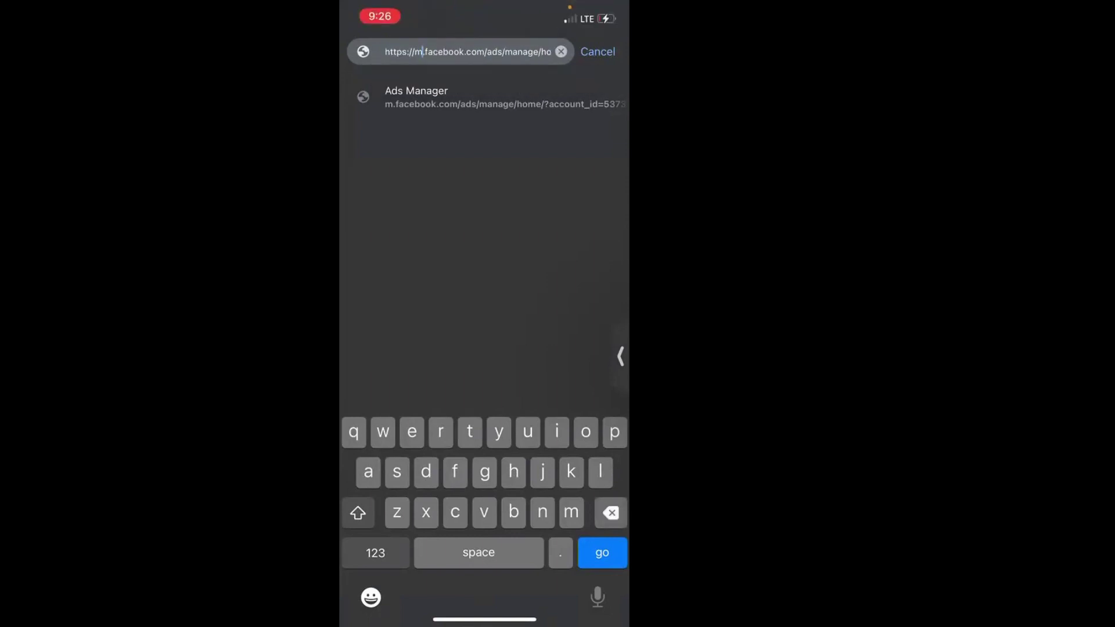
type("web")
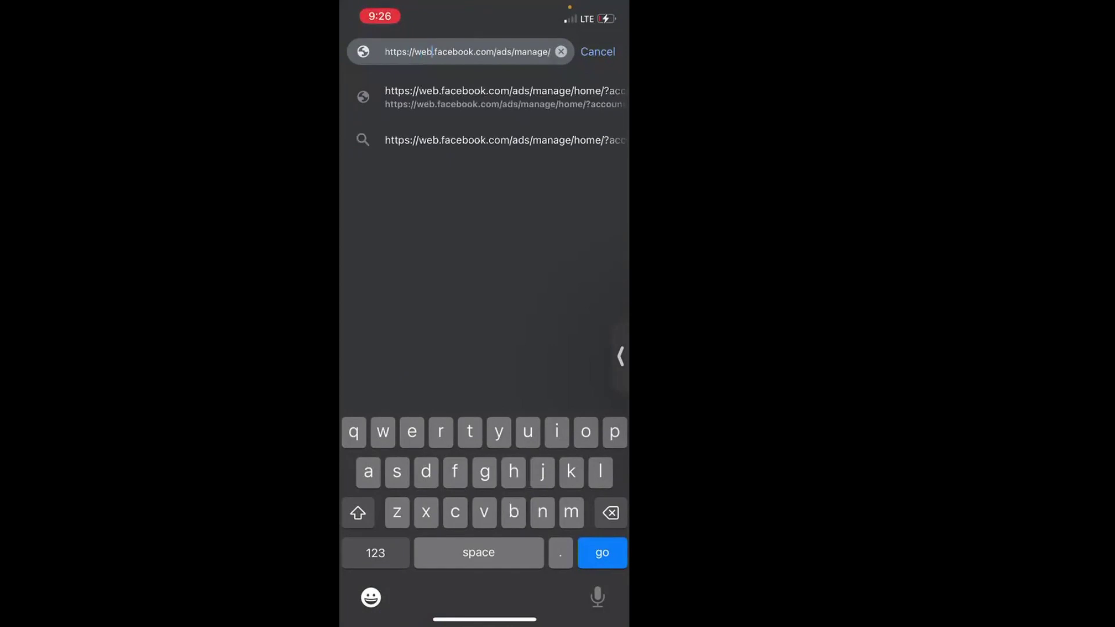
key("Return")
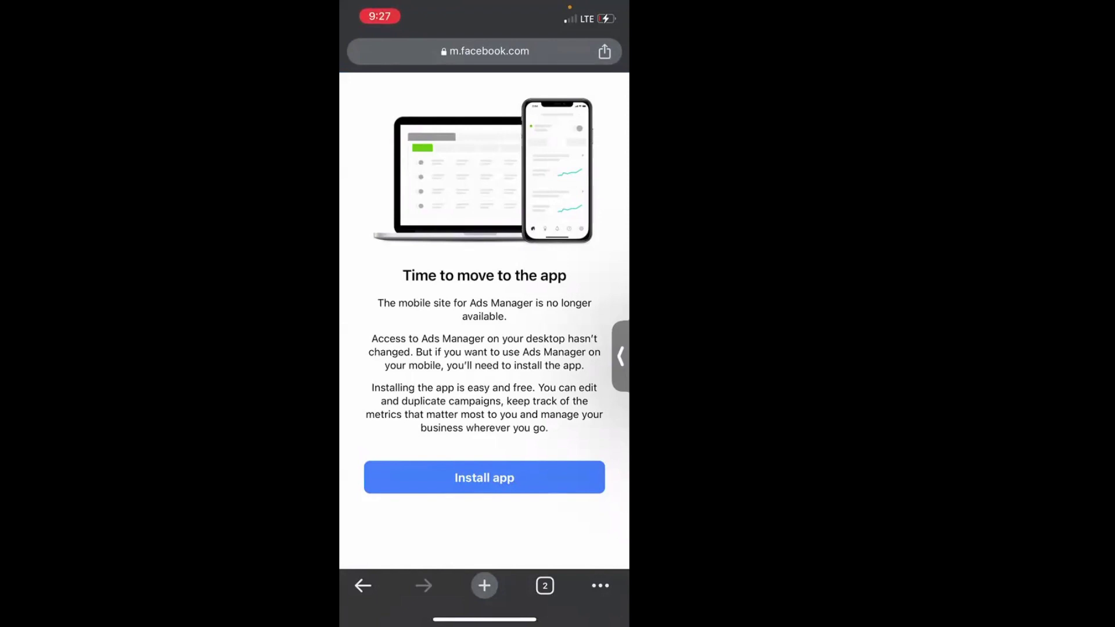
View the Request Desktop Site option among the Ads Manager page's sharing actions and dismiss the list
left_click(604, 52)
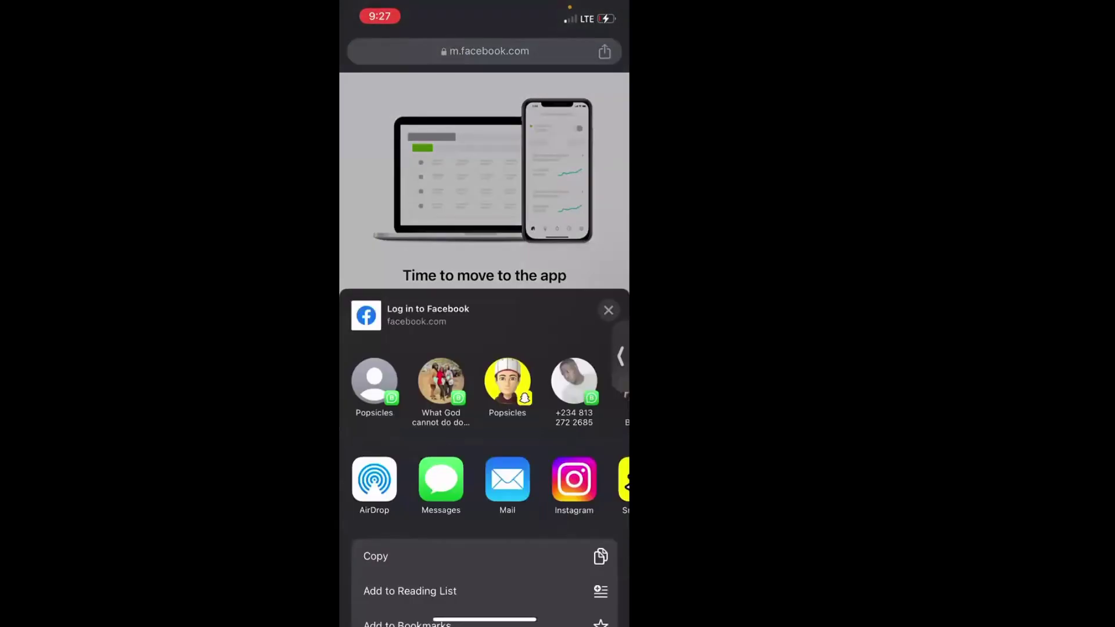
left_click_drag(485, 523, 485, 276)
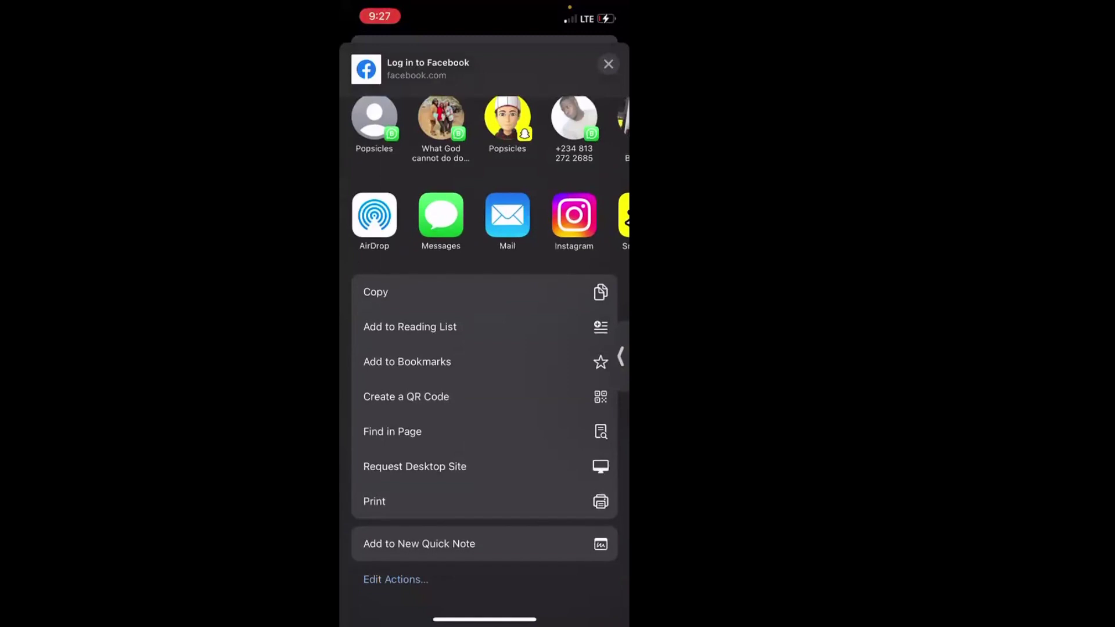
left_click(608, 64)
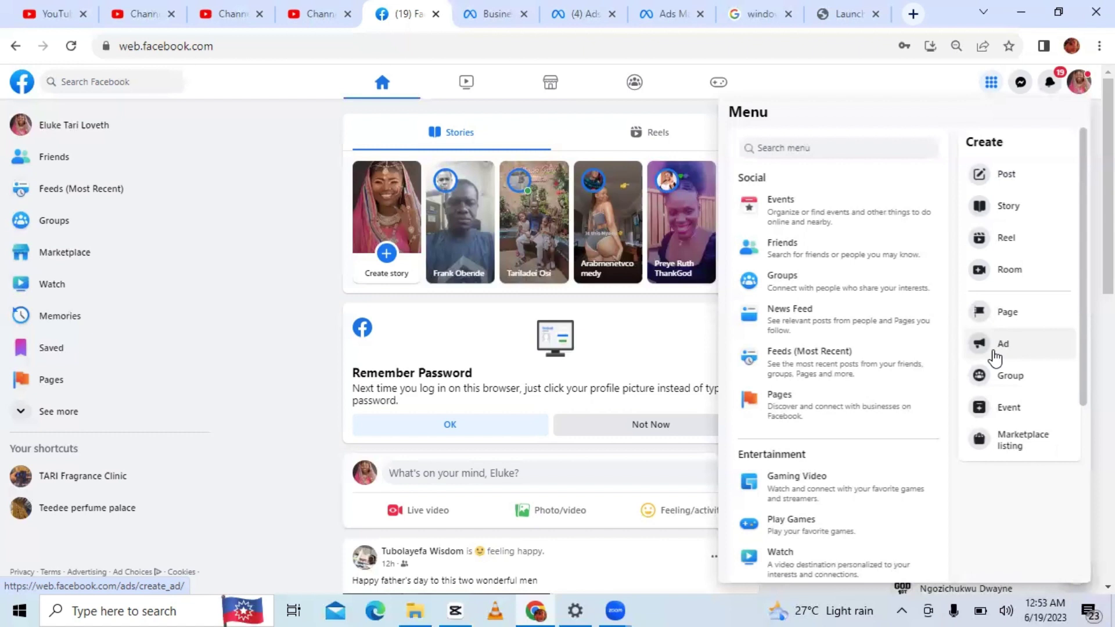
In the computer's browser, choose to create an ad and go to Ads Manager from the ad type page
left_click(994, 352)
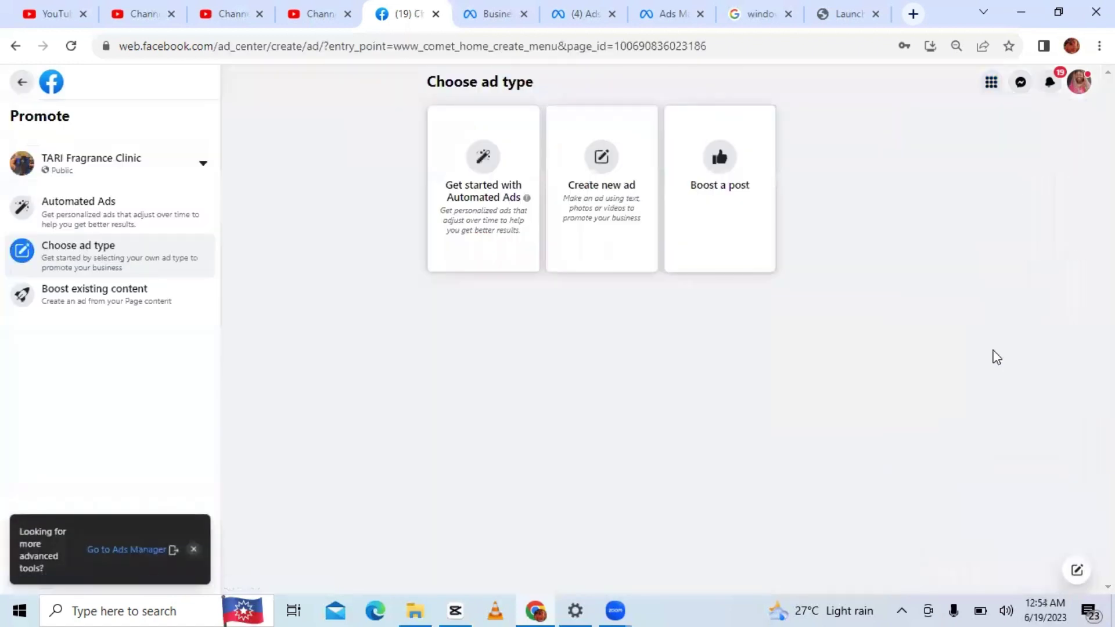
left_click(193, 510)
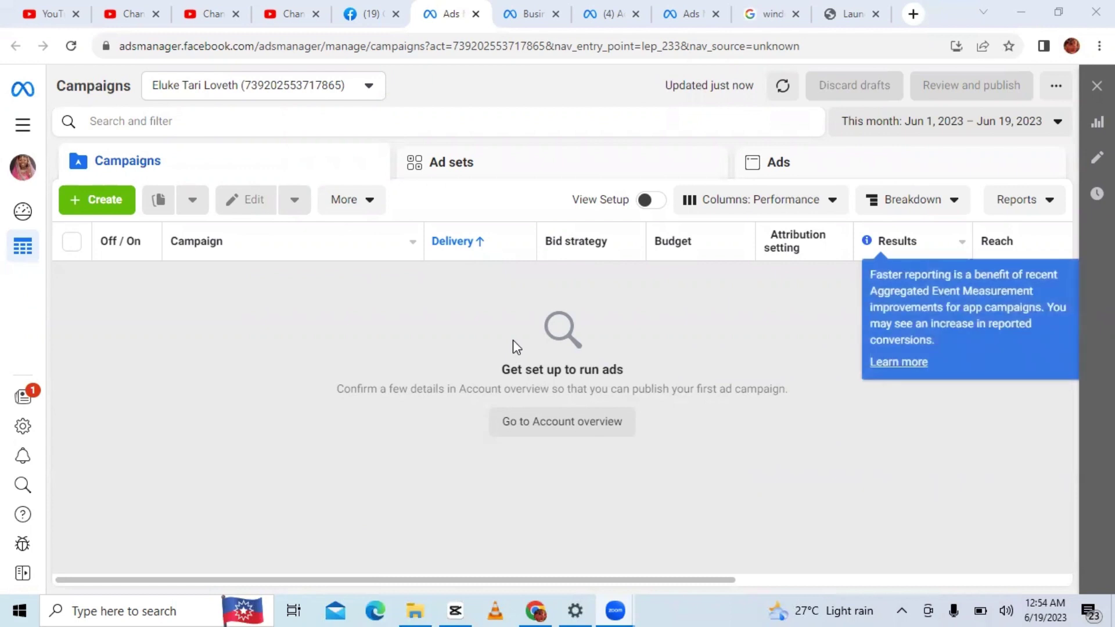
Open Billing & payments for the ad account from Ads Manager and show its payment settings
left_click(24, 131)
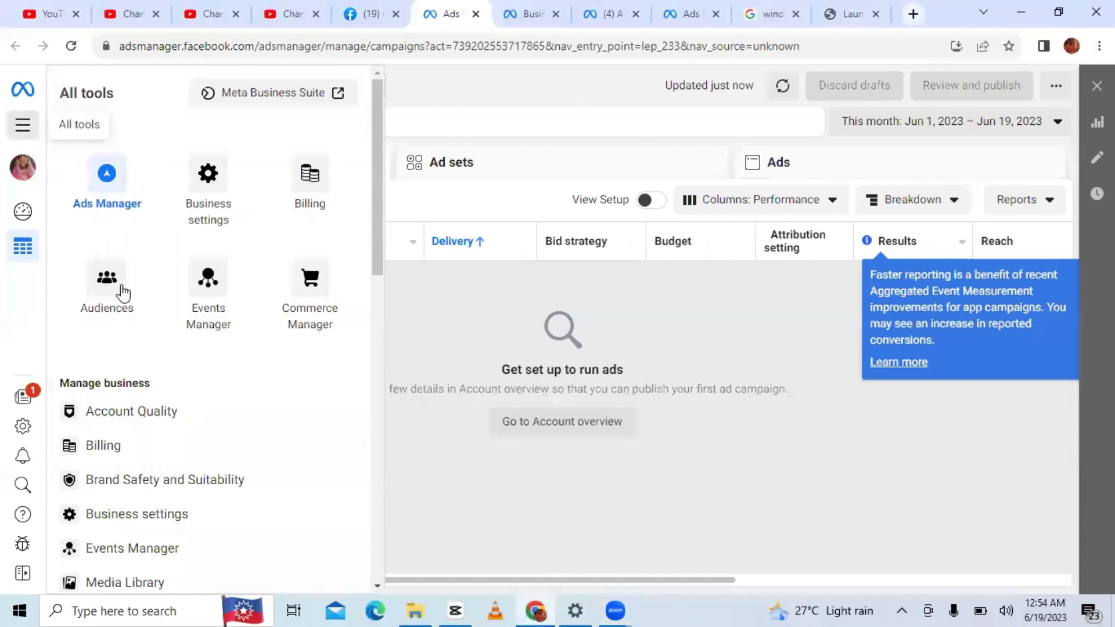
left_click(321, 213)
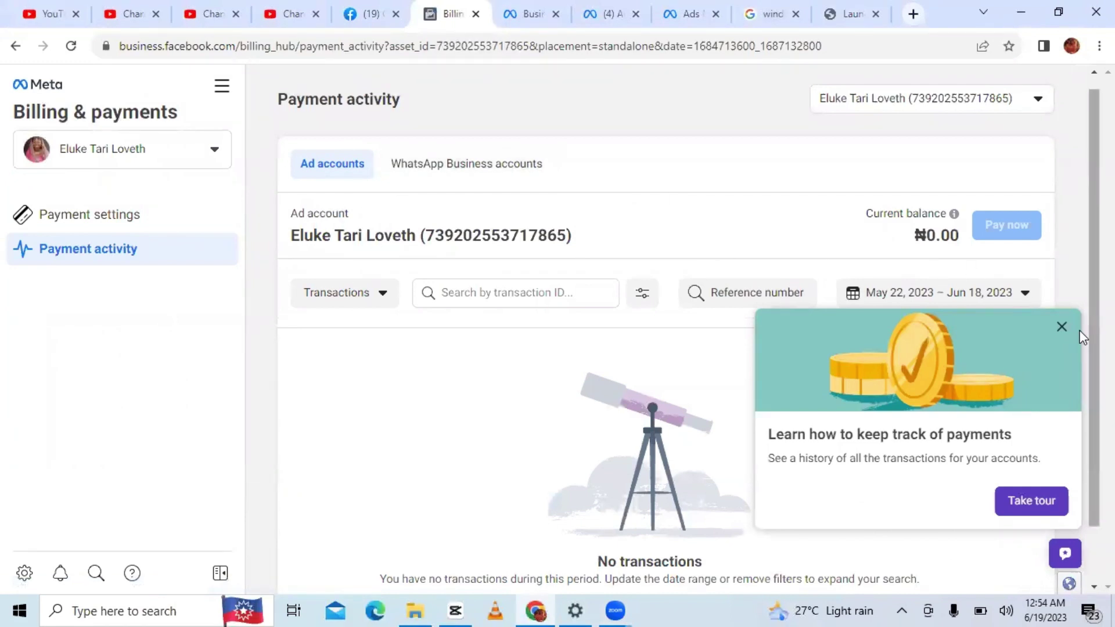
left_click(1063, 326)
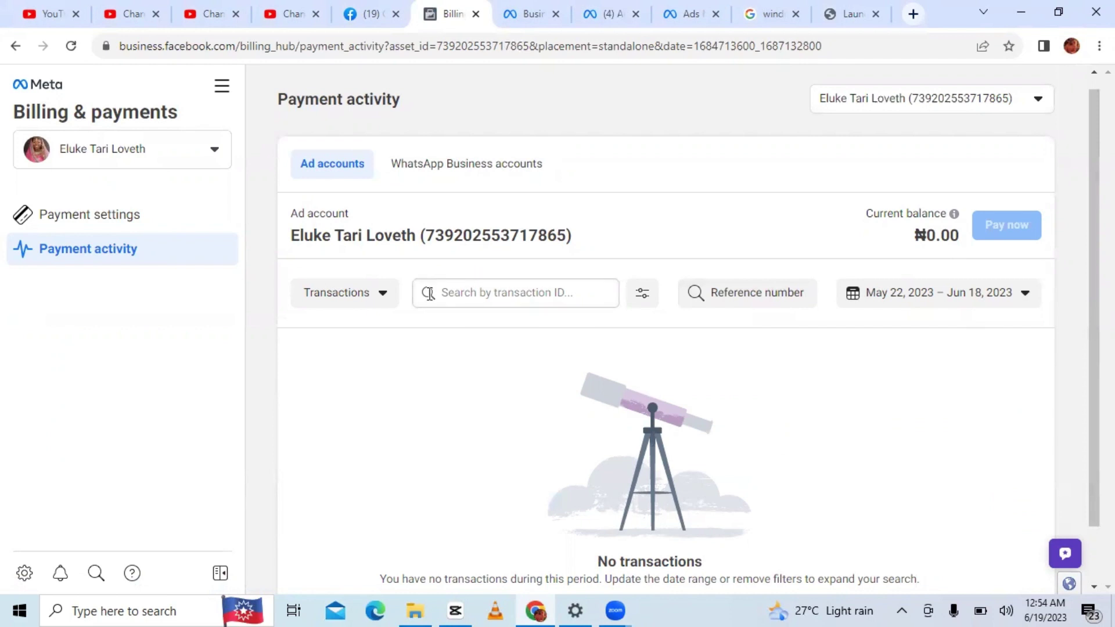
left_click(70, 224)
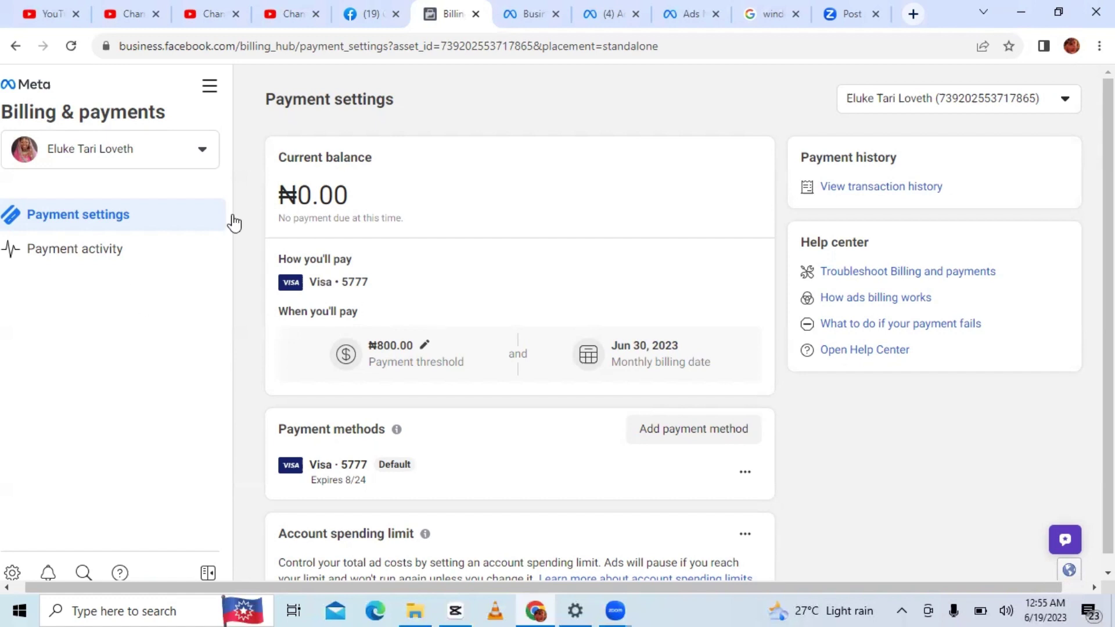
Go to Business settings from the list of all tools and show the Ad accounts section
left_click(212, 91)
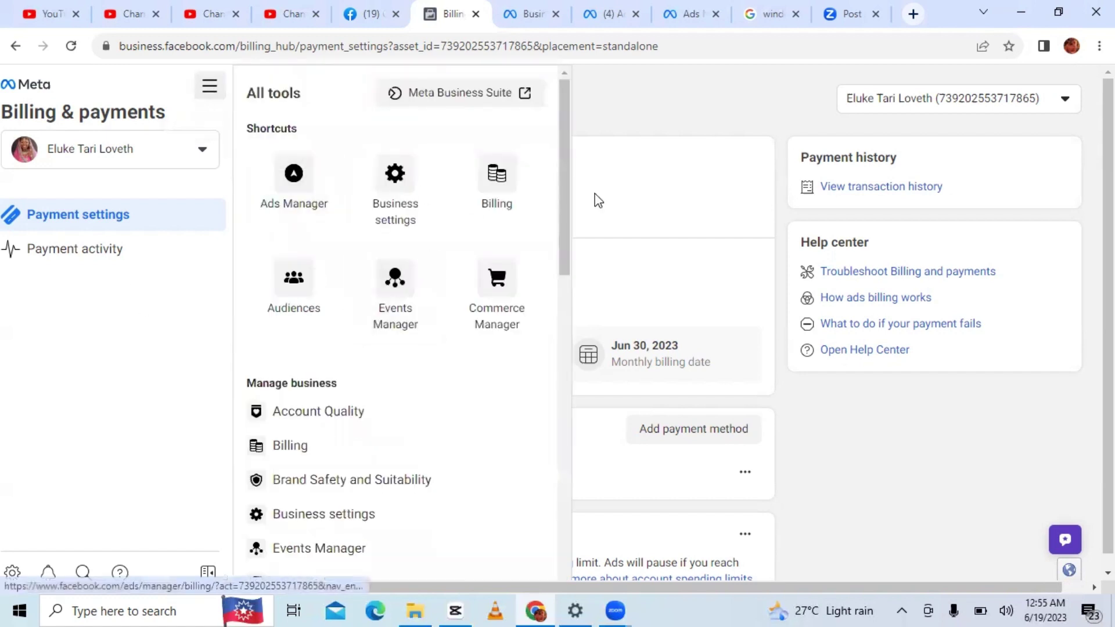
left_click_drag(566, 213, 443, 294)
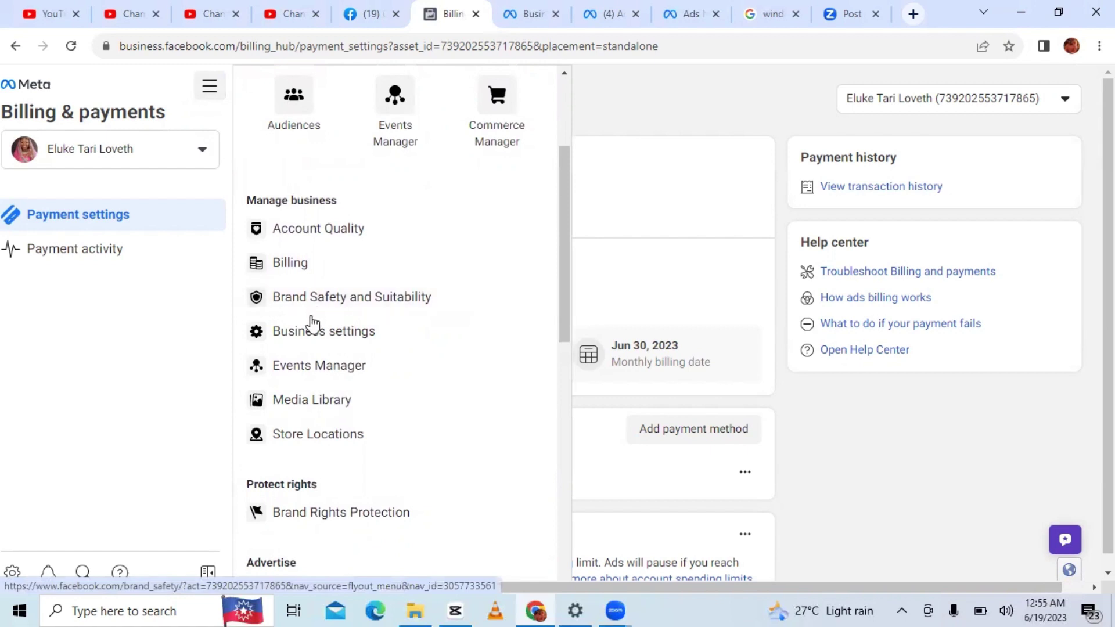
left_click(291, 342)
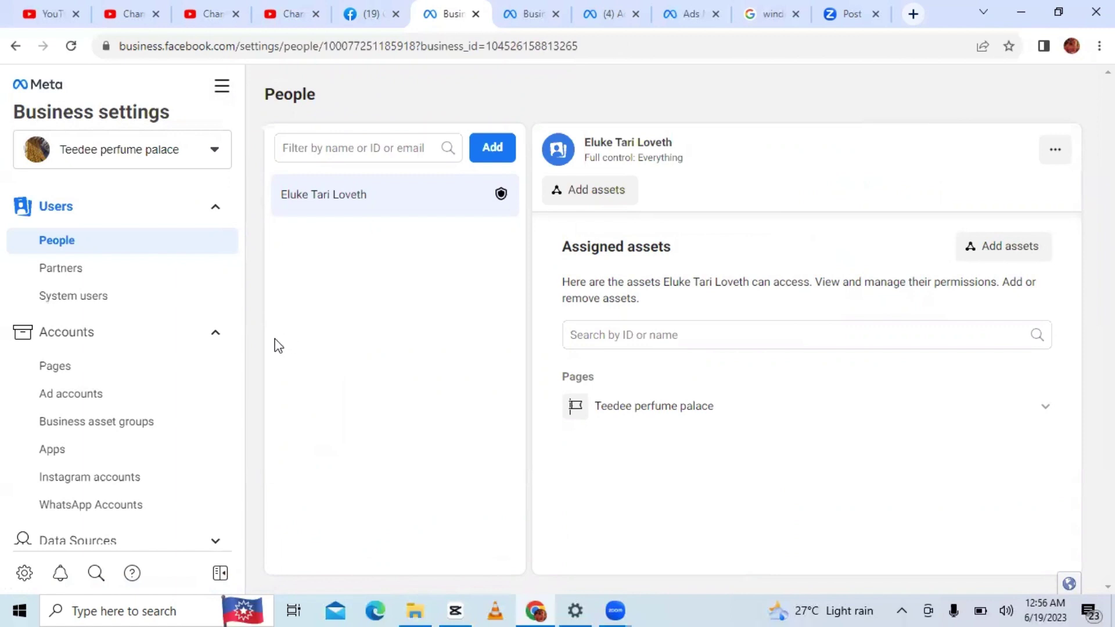
left_click(62, 401)
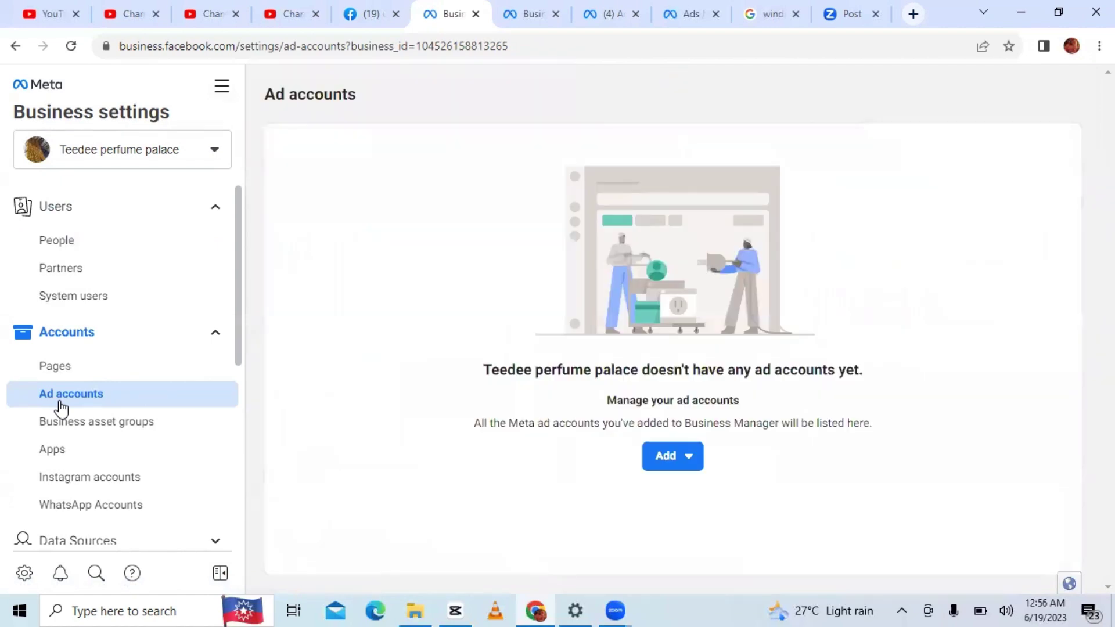
Start creating a new ad account for the business from the options for adding ad accounts
left_click(672, 463)
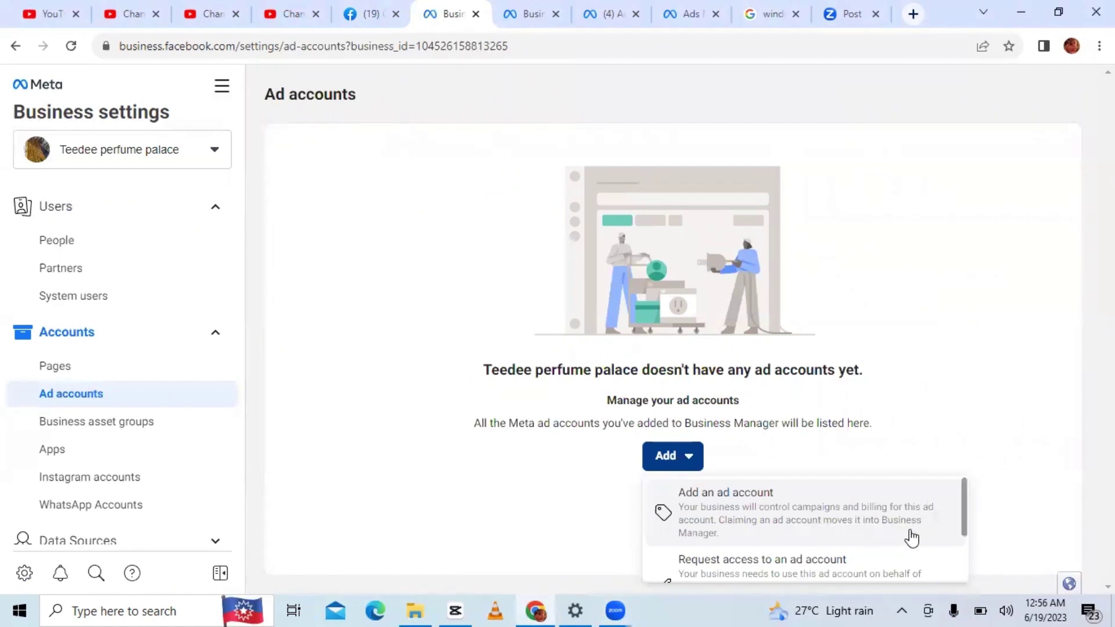
left_click_drag(964, 530, 949, 577)
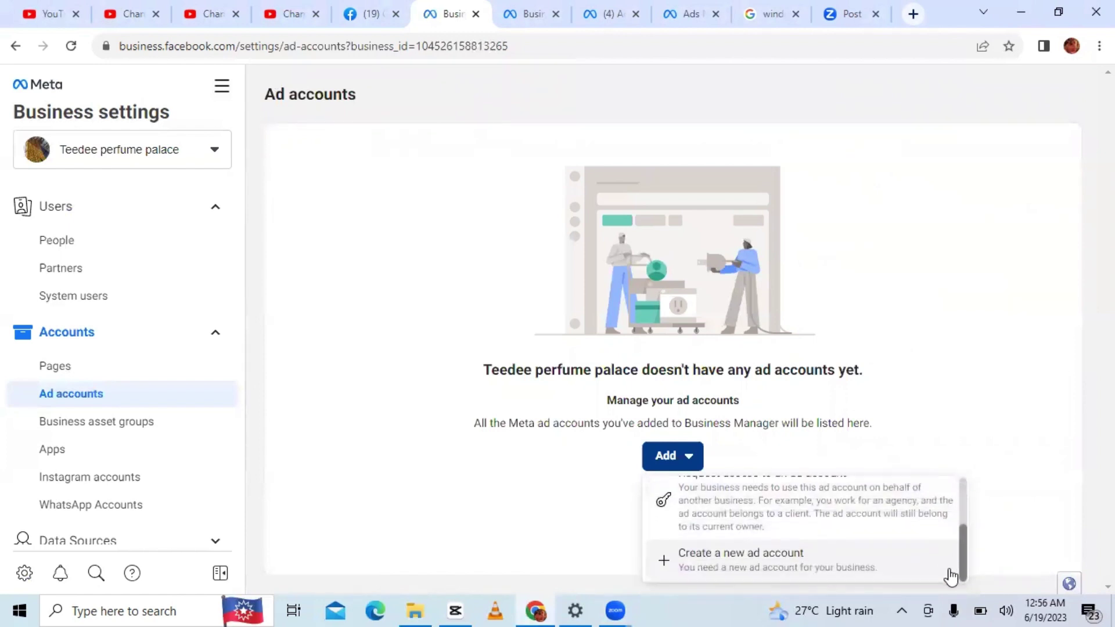
scroll(953, 555, "up", 1)
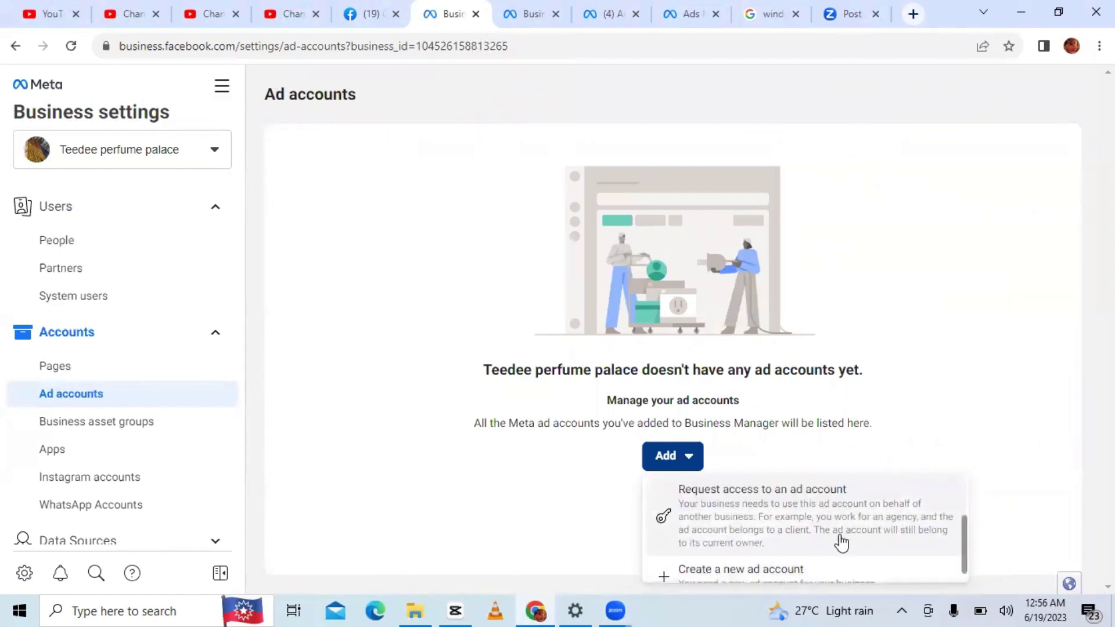
scroll(918, 559, "down", 1)
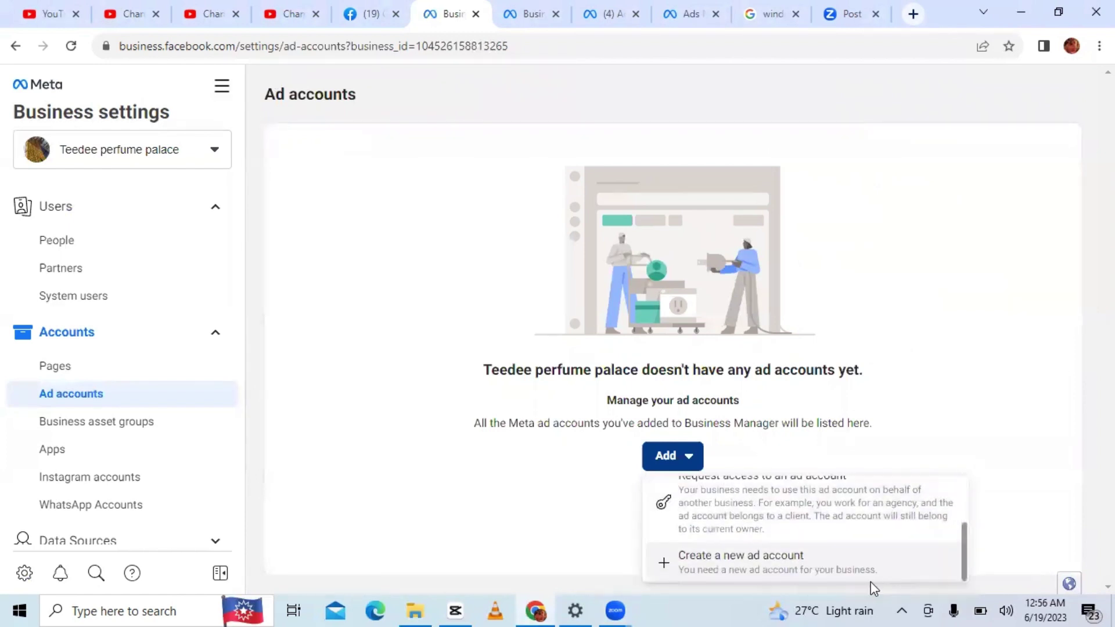
left_click(791, 574)
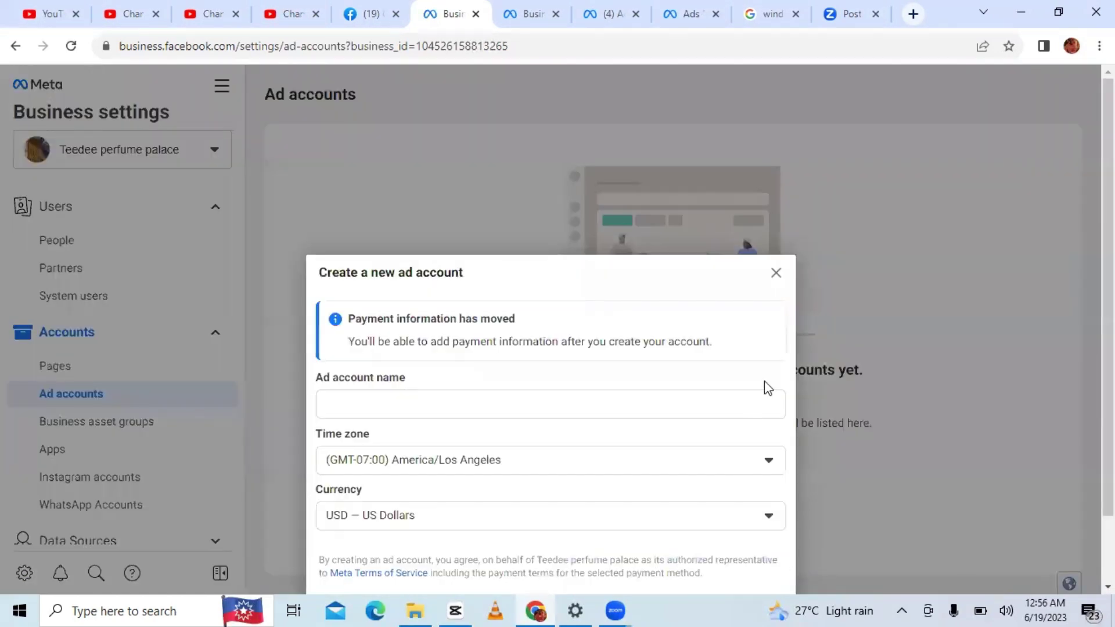
Name the new ad account TEEDEE PERFUME PALACE
scroll(1039, 285, "down", 2)
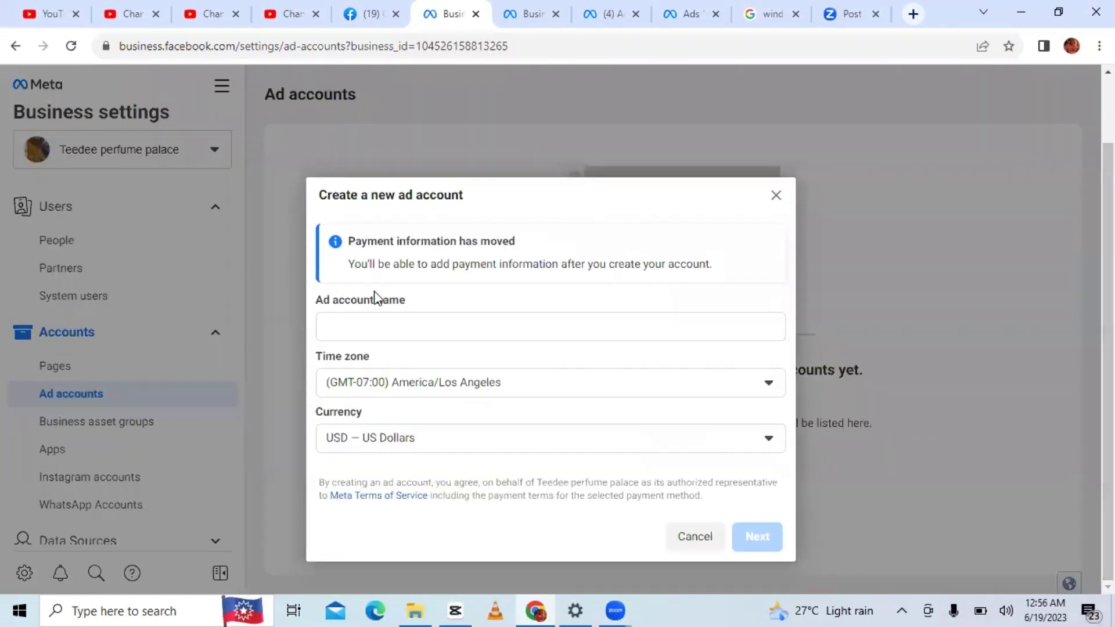
left_click(382, 331)
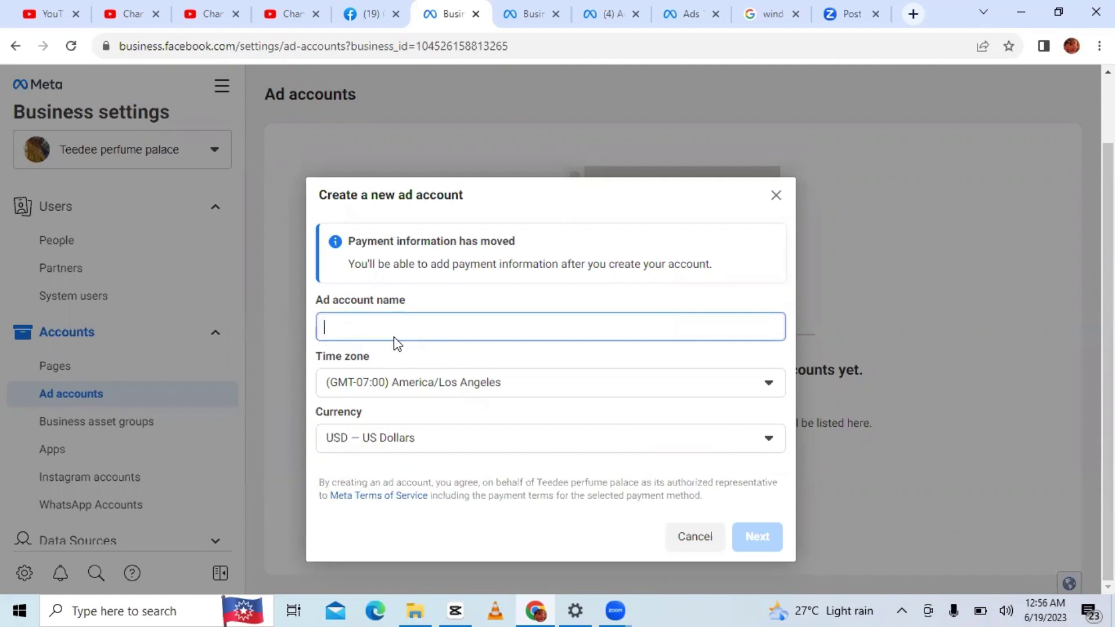
type("TEE")
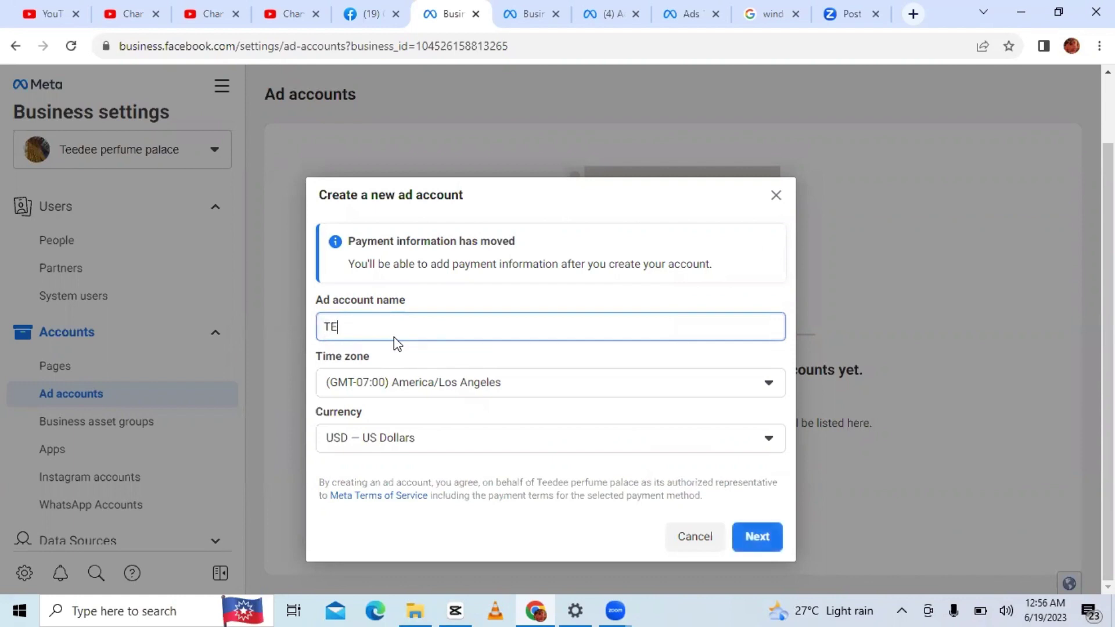
type("EE")
type("PERFUME ")
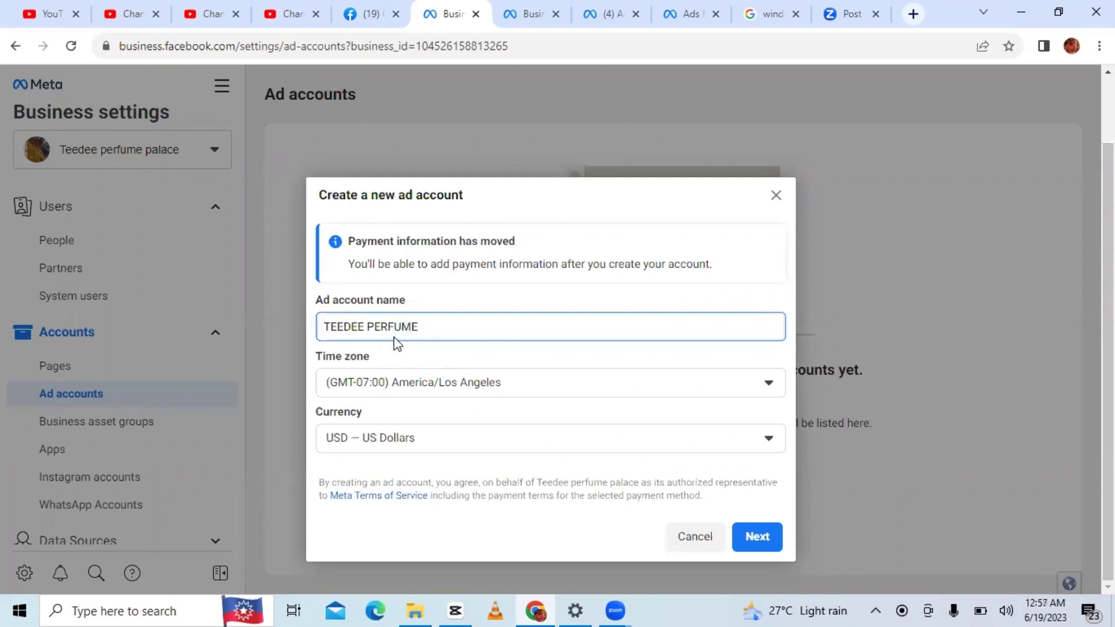
type("PALACE")
Set the new ad account's time zone to (GMT+01:00) Africa/Lagos
left_click(418, 388)
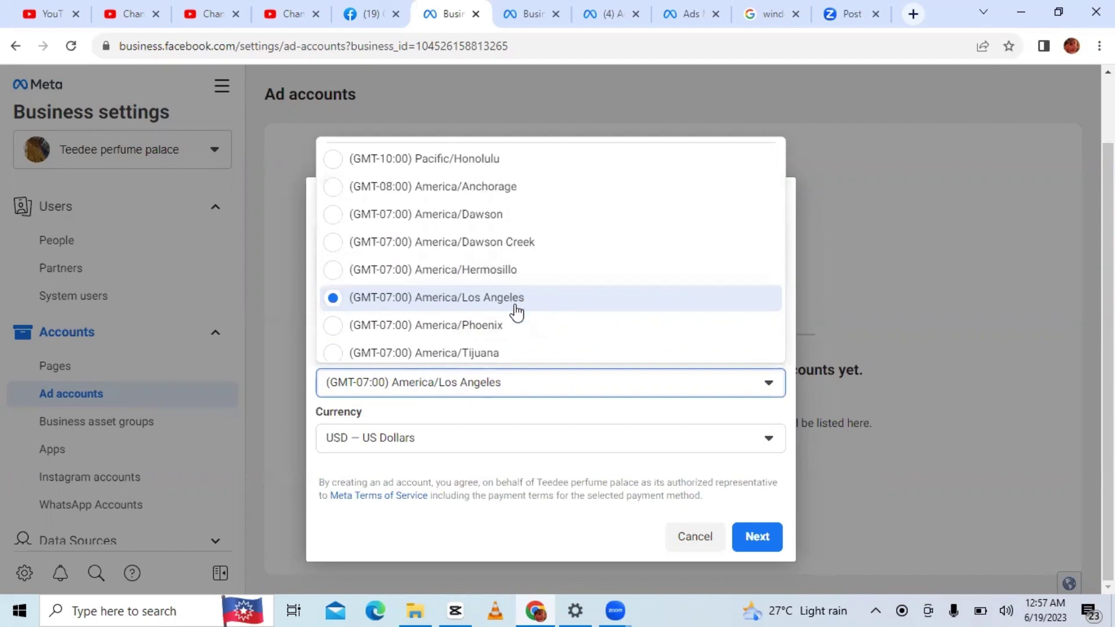
scroll(516, 312, "down", 10)
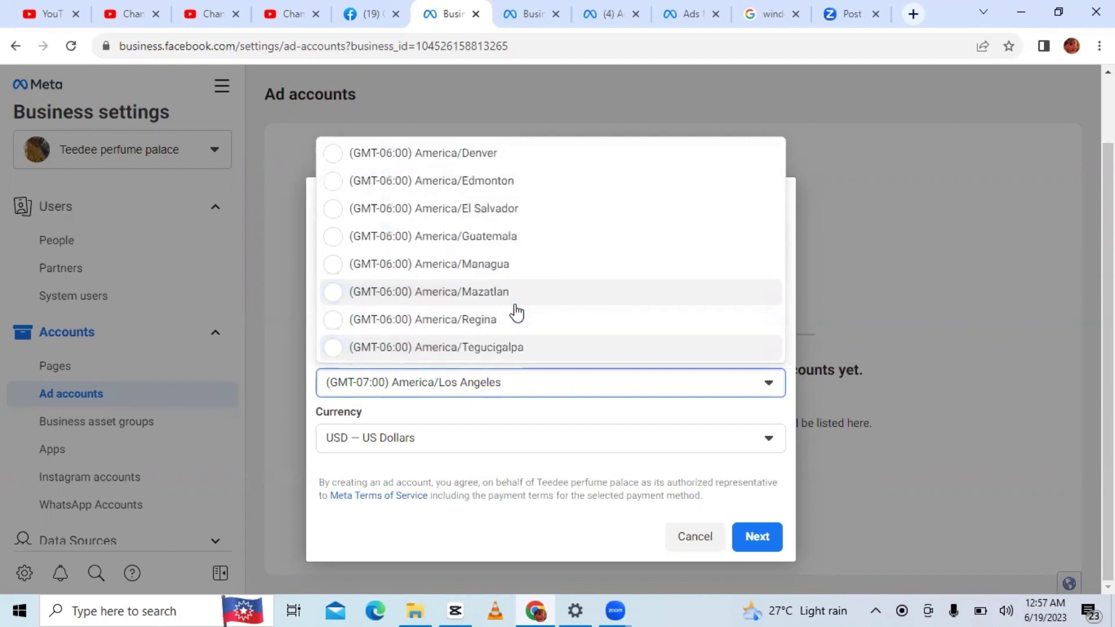
key("Up")
key("Up")
key("Down")
key("Down")
key("Down")
key("Down")
key("Down")
key("Down")
key("Down")
key("Down")
key("Down")
key("Down")
key("Down")
key("Down")
key("Down")
key("Down")
key("Down")
key("Down")
key("Down")
key("Down")
key("Down")
key("Down")
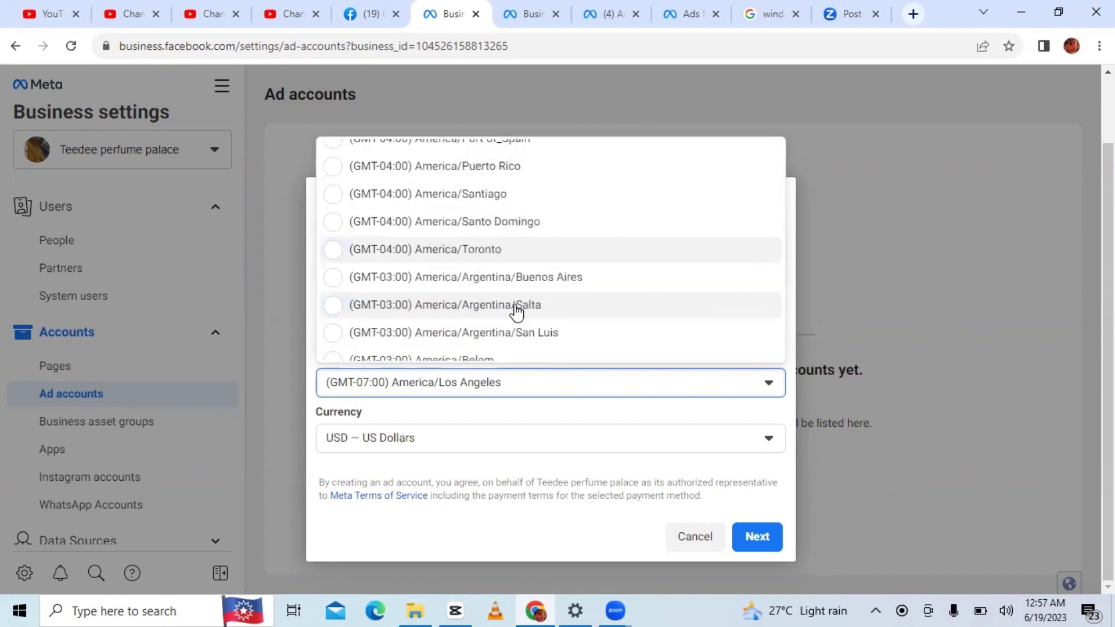
key("Down")
key("Down")
key("Down")
key("Down")
key("Down")
key("Down")
key("Down")
key("Down")
key("Down")
key("Down")
key("Down")
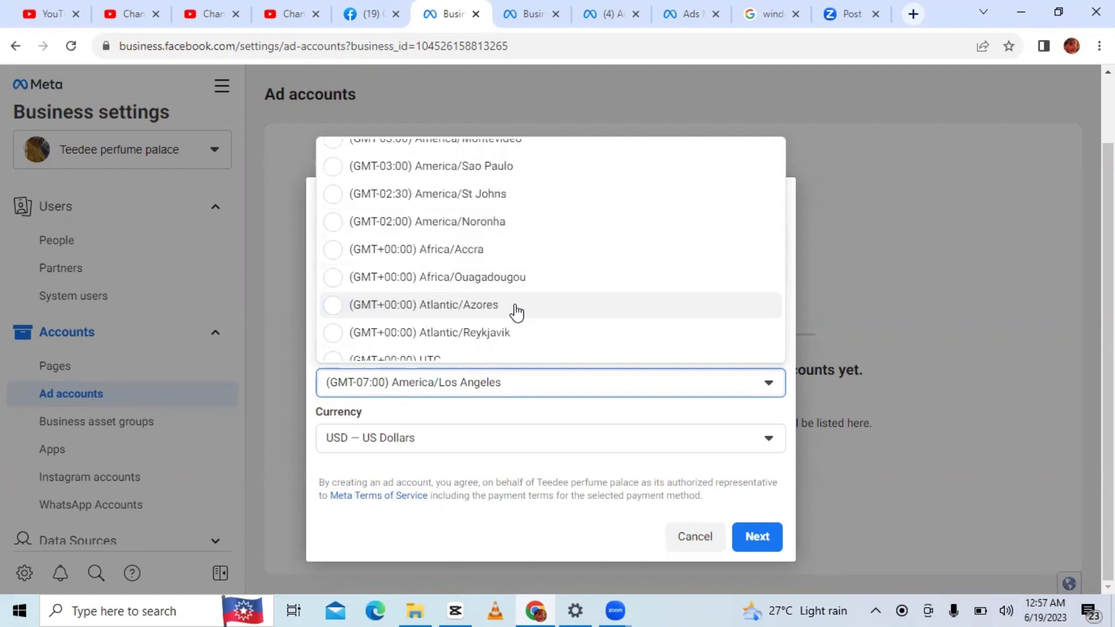
key("Down")
key("Down")
key("Down")
key("Down")
key("Down")
key("Down")
key("Down")
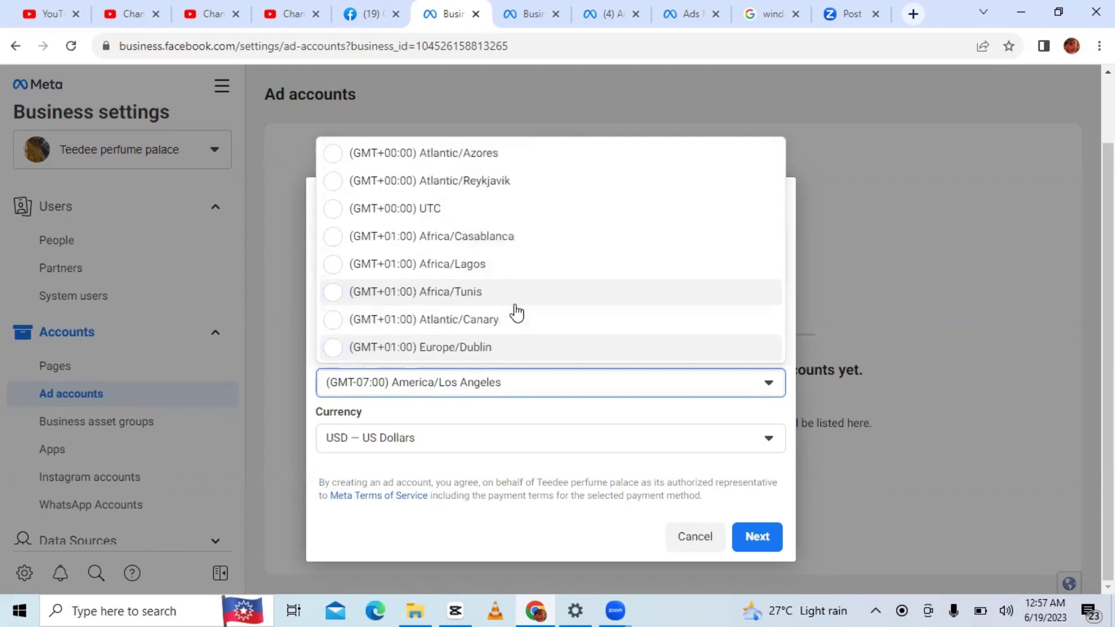
key("Down")
key("Down")
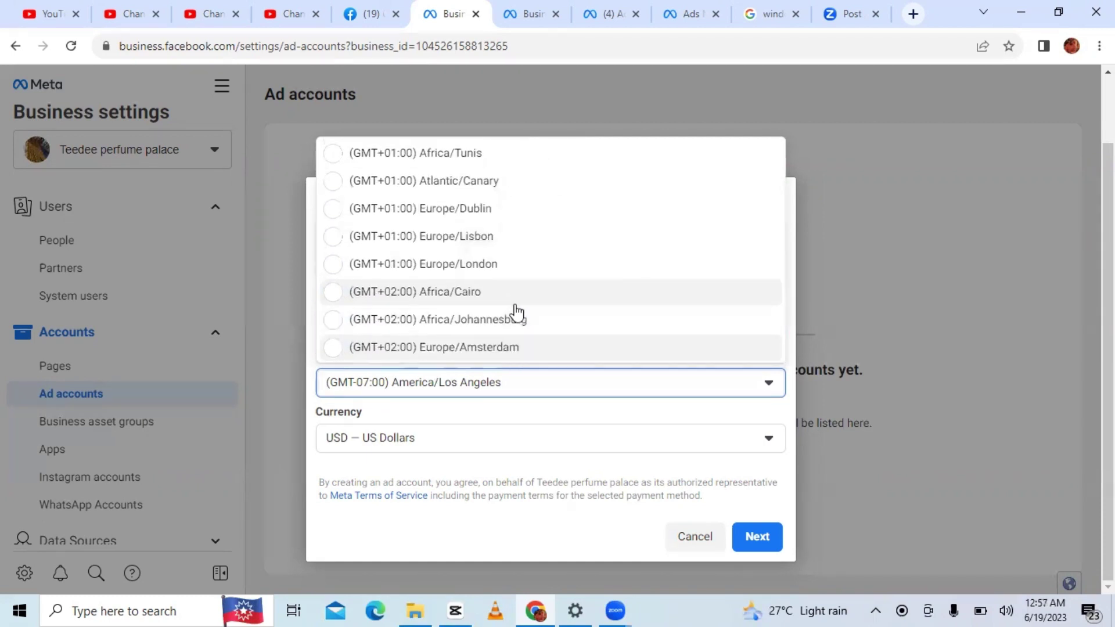
key("Up")
key("Up")
key("Up")
key("Up")
key("Up")
key("Up")
key("Up")
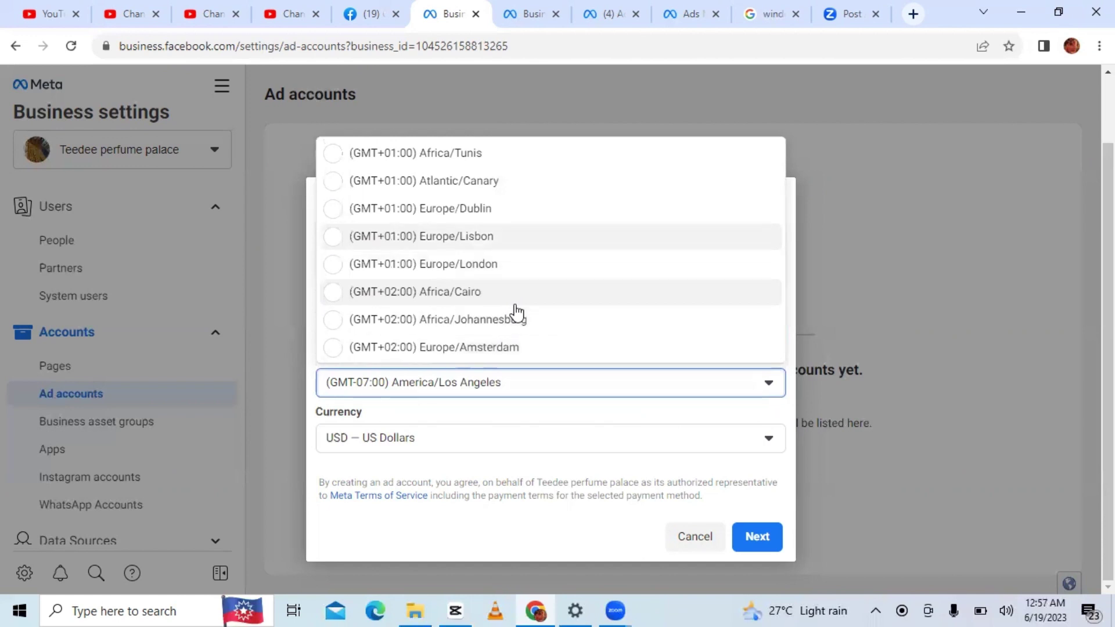
key("Up")
key("Up")
key("Up")
key("Up")
key("Up")
key("Up")
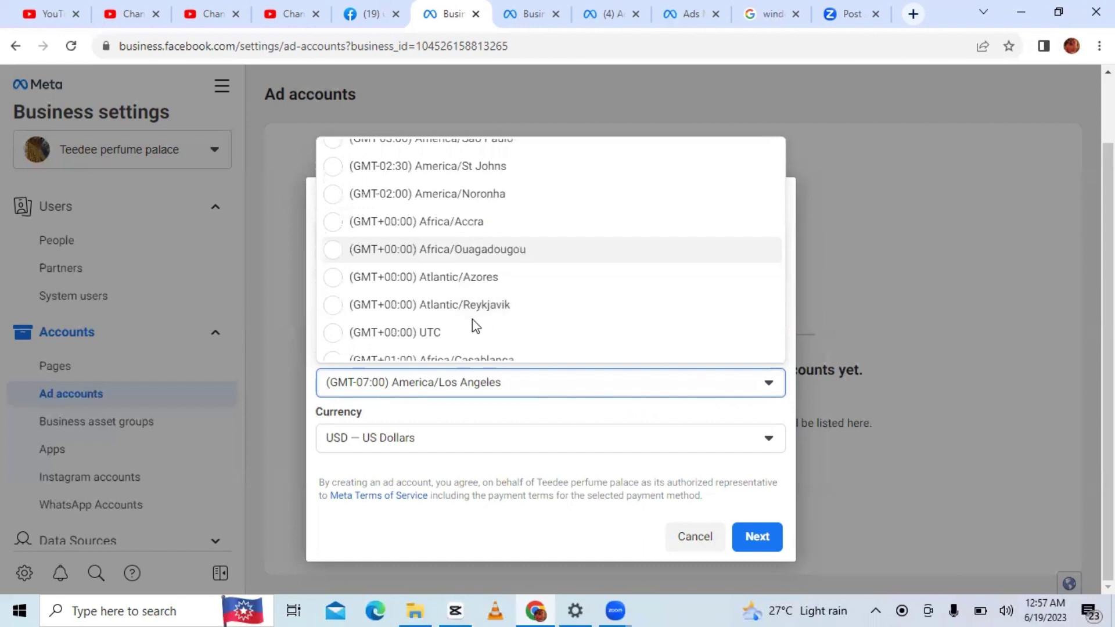
scroll(472, 325, "down", 1)
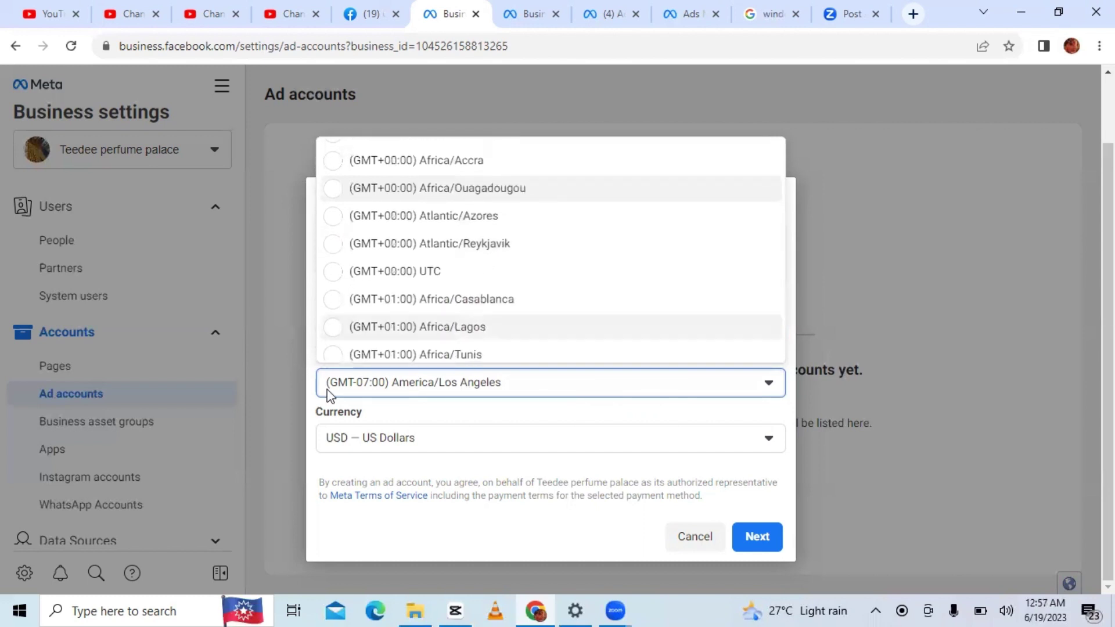
left_click(332, 327)
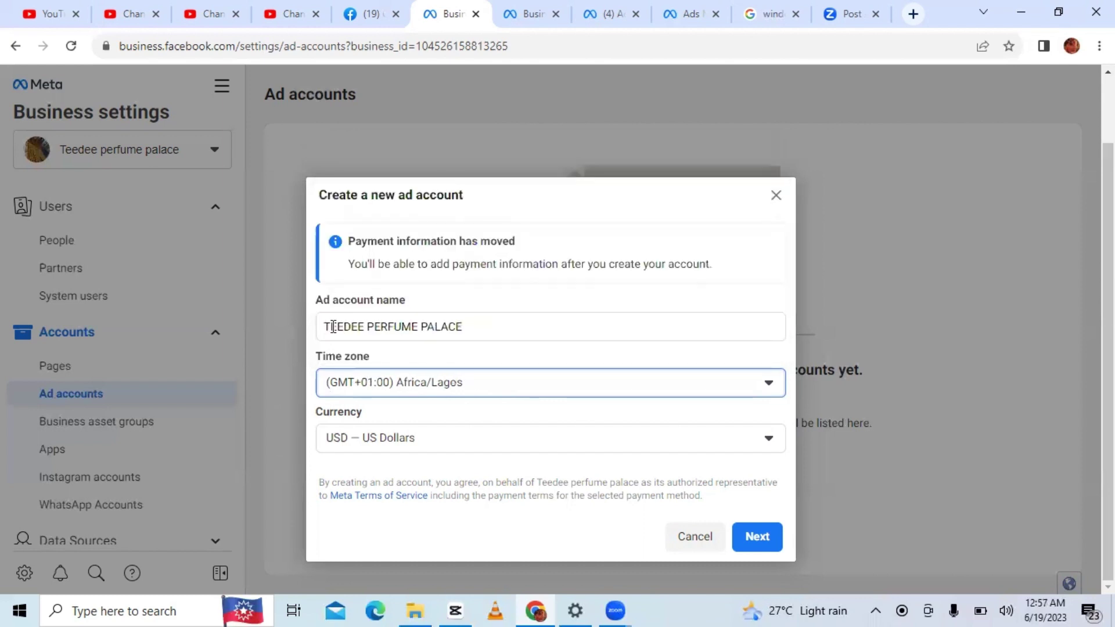
Set the new ad account's currency to NGN – Nigerian Naira
left_click(419, 444)
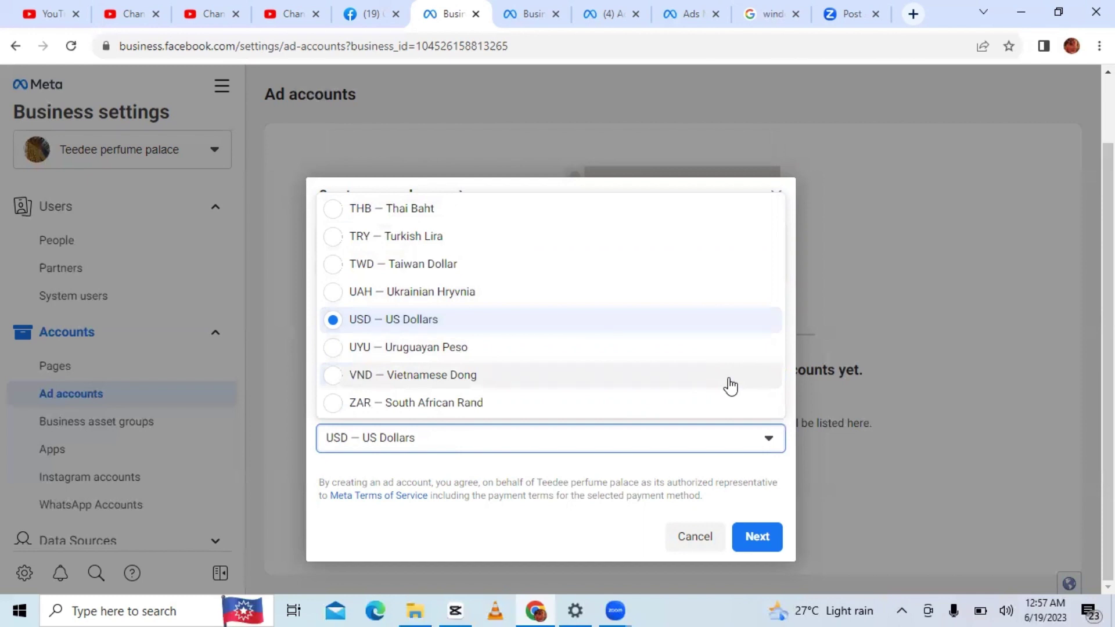
scroll(730, 386, "up", 5)
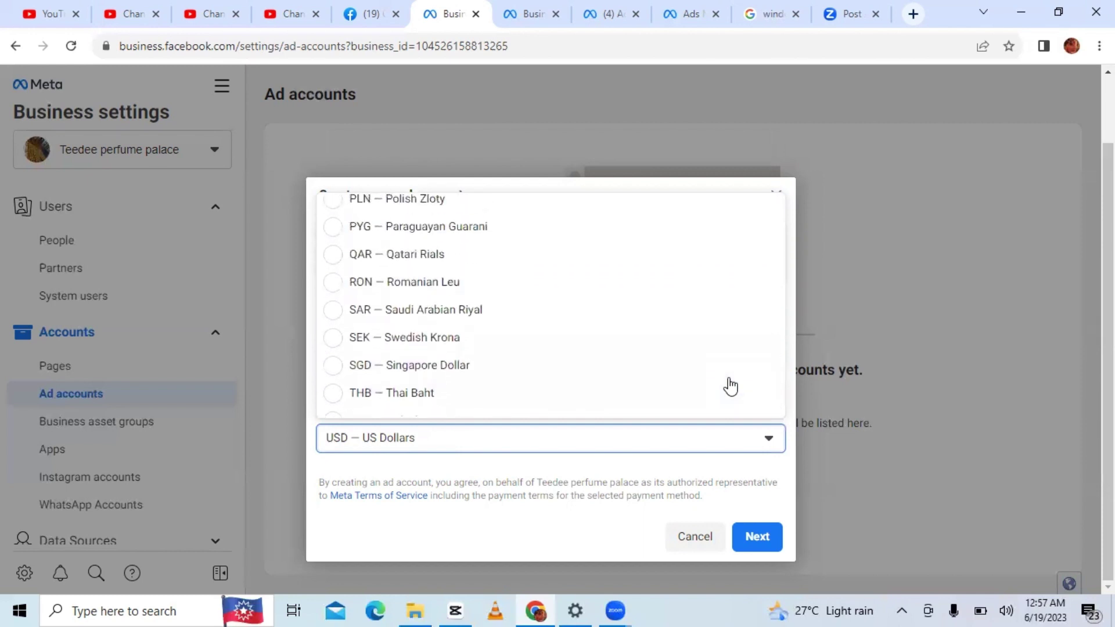
scroll(731, 386, "up", 4)
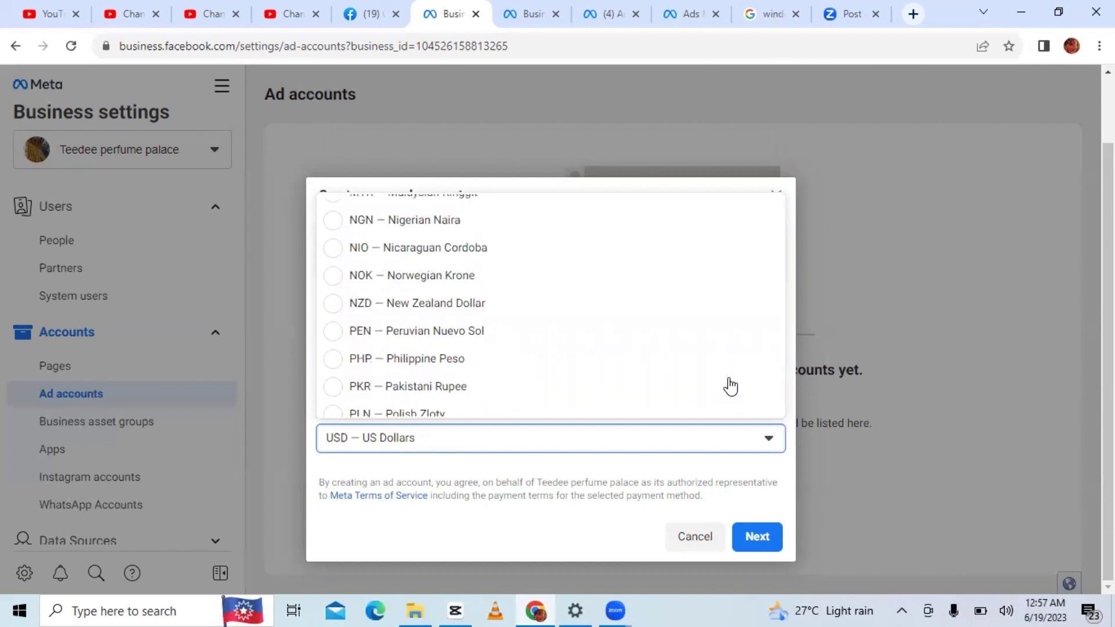
scroll(731, 386, "up", 2)
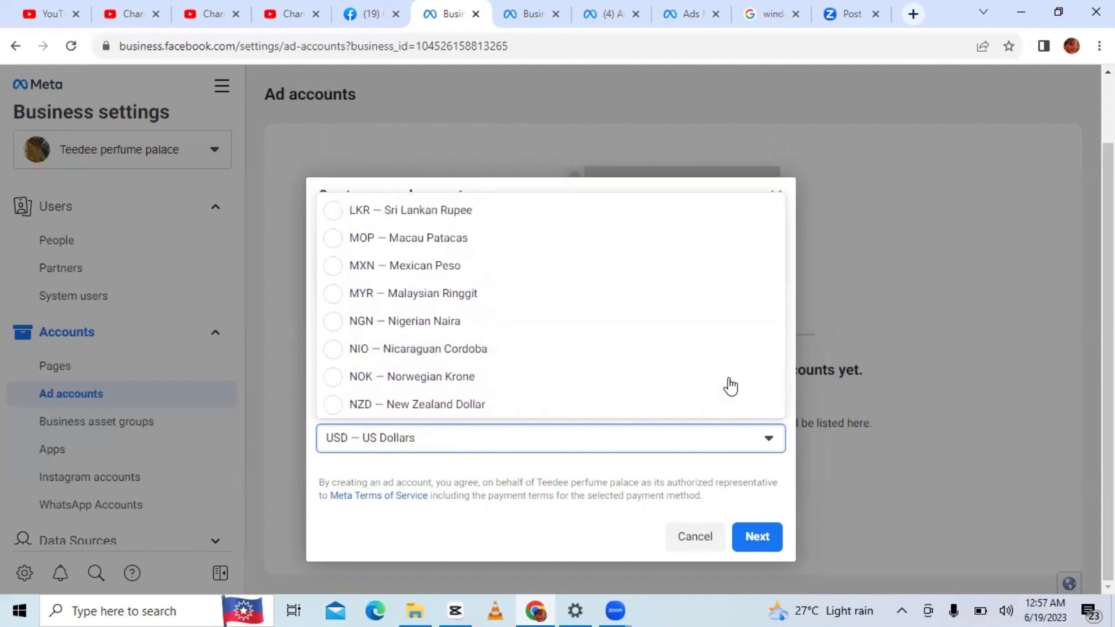
left_click(339, 330)
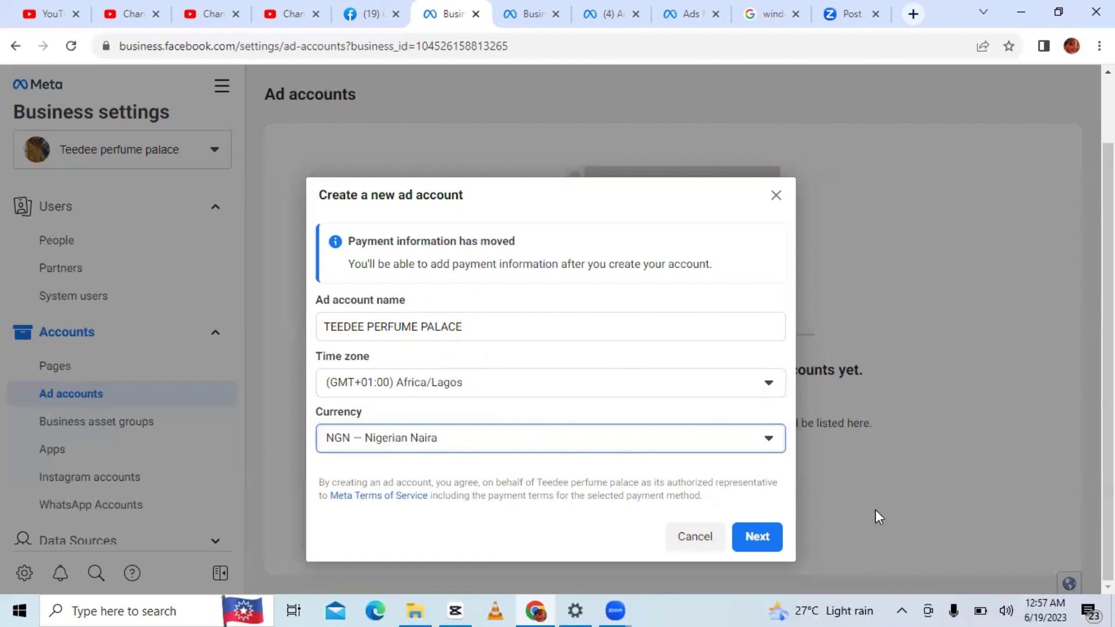
Specify that the ad account is used for My business (Teedee perfume palace) and create it
left_click(757, 536)
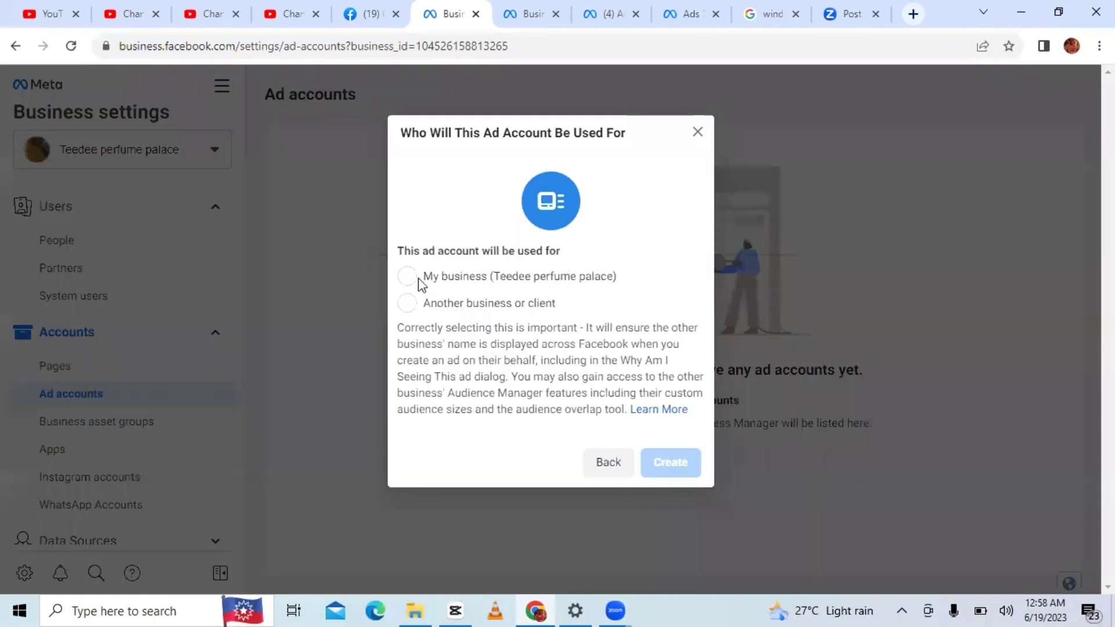
left_click(408, 277)
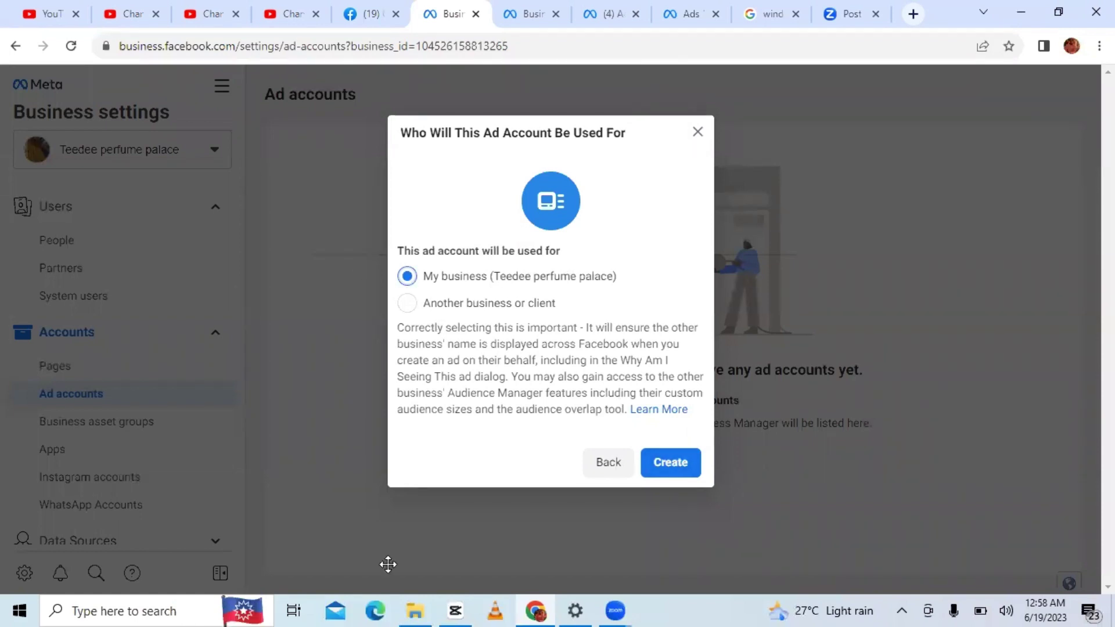
left_click(663, 462)
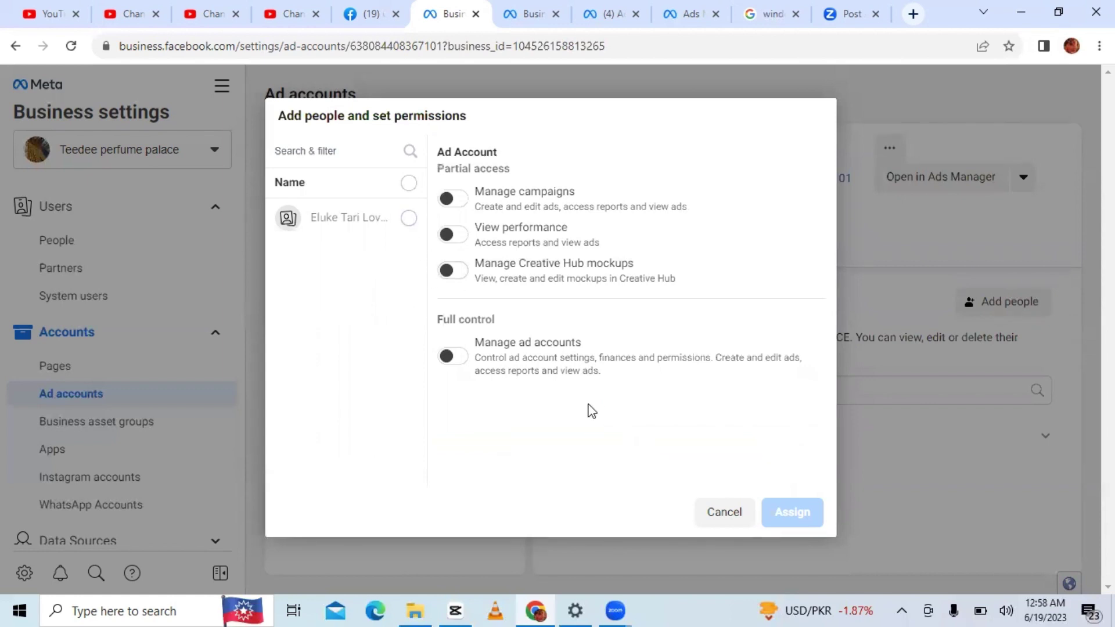
Assign the listed person to the new ad account with full control through the Manage ad accounts permission
left_click(409, 219)
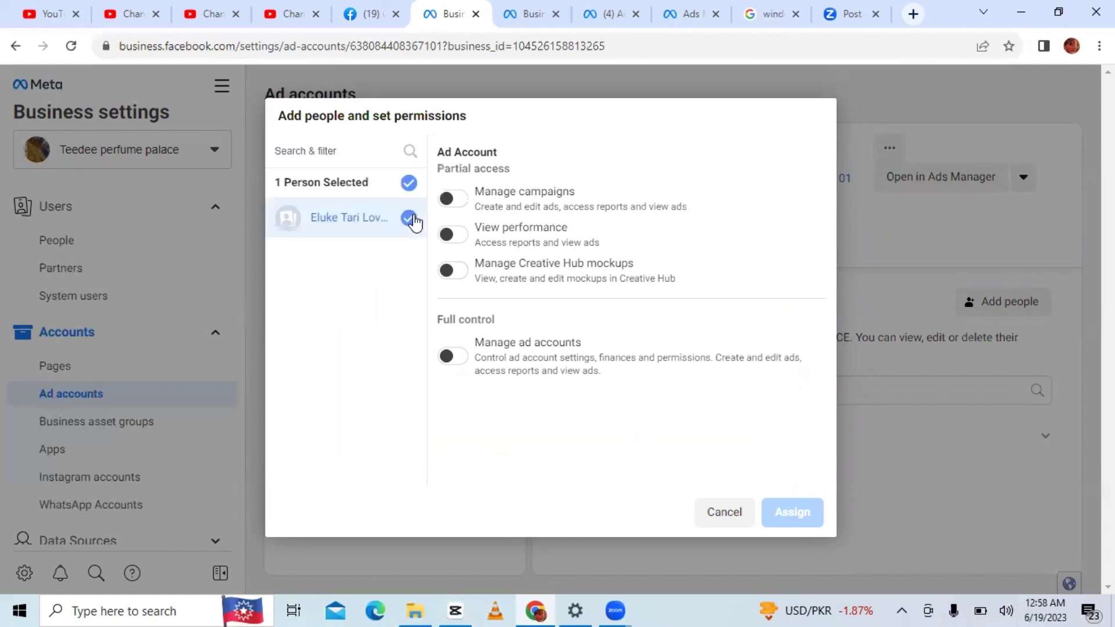
left_click(453, 358)
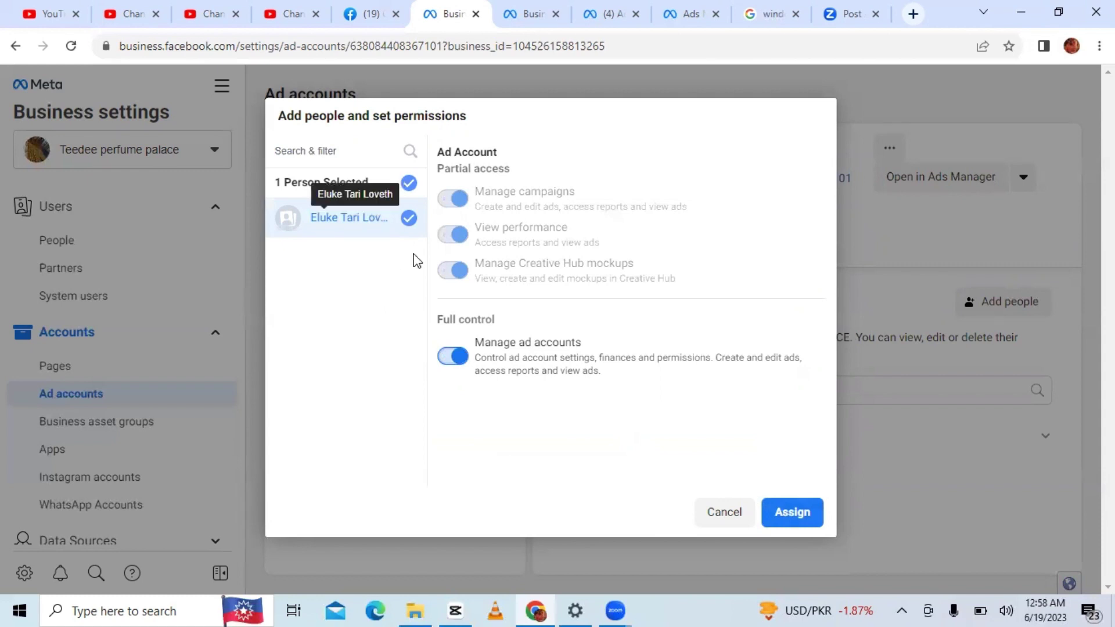
left_click(802, 526)
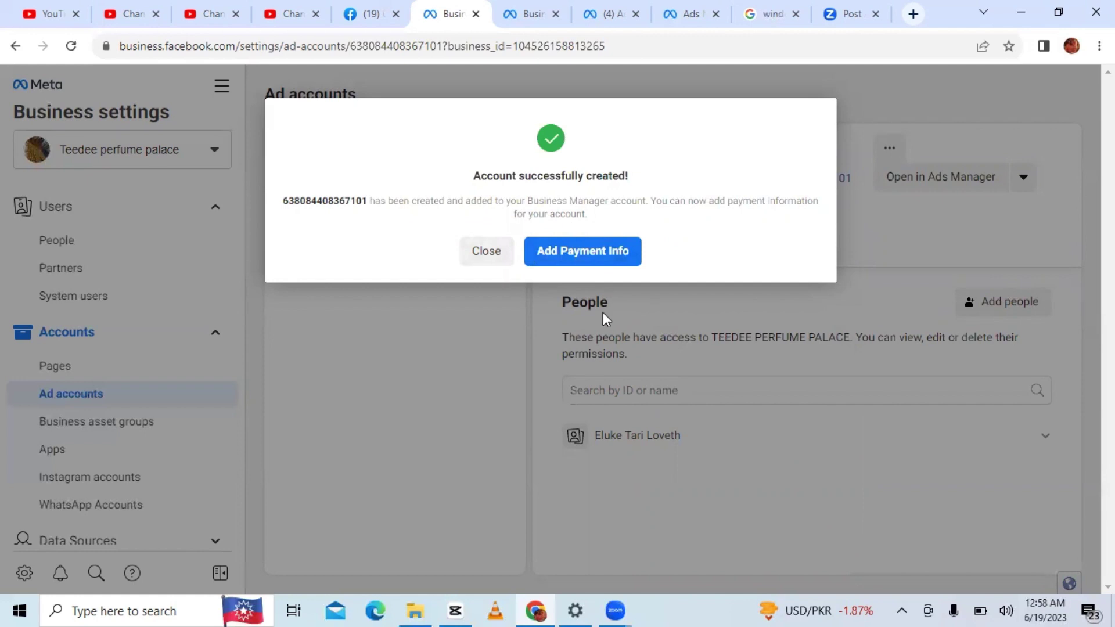
Add payment info for the new ad account, choosing Naira Payment with MasterCard/VISA and skipping the optional VAT ID
left_click(570, 253)
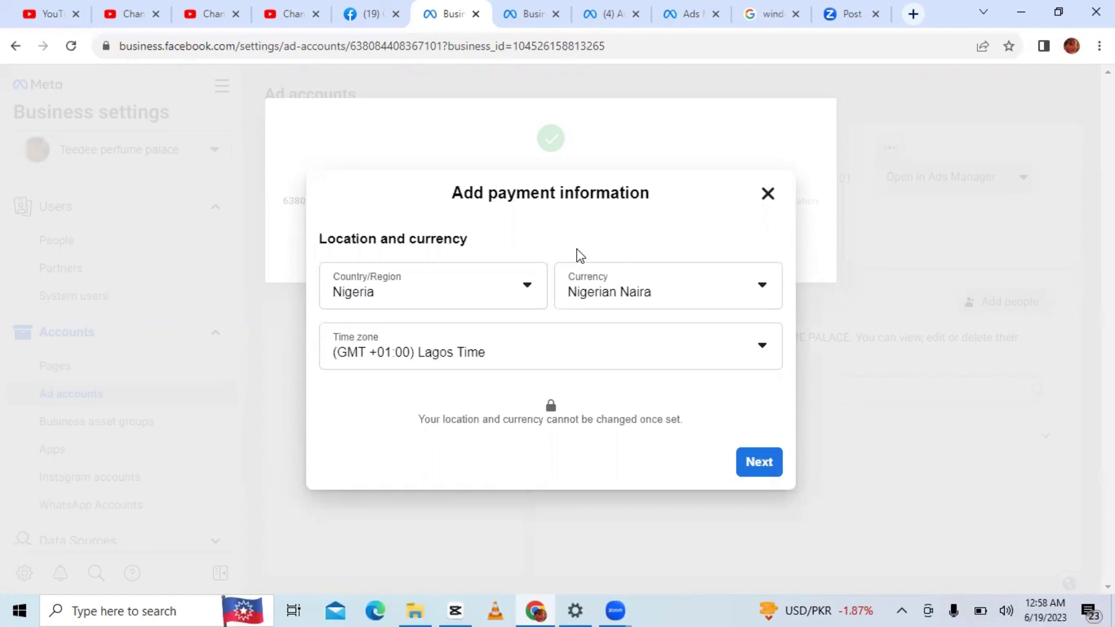
left_click(765, 468)
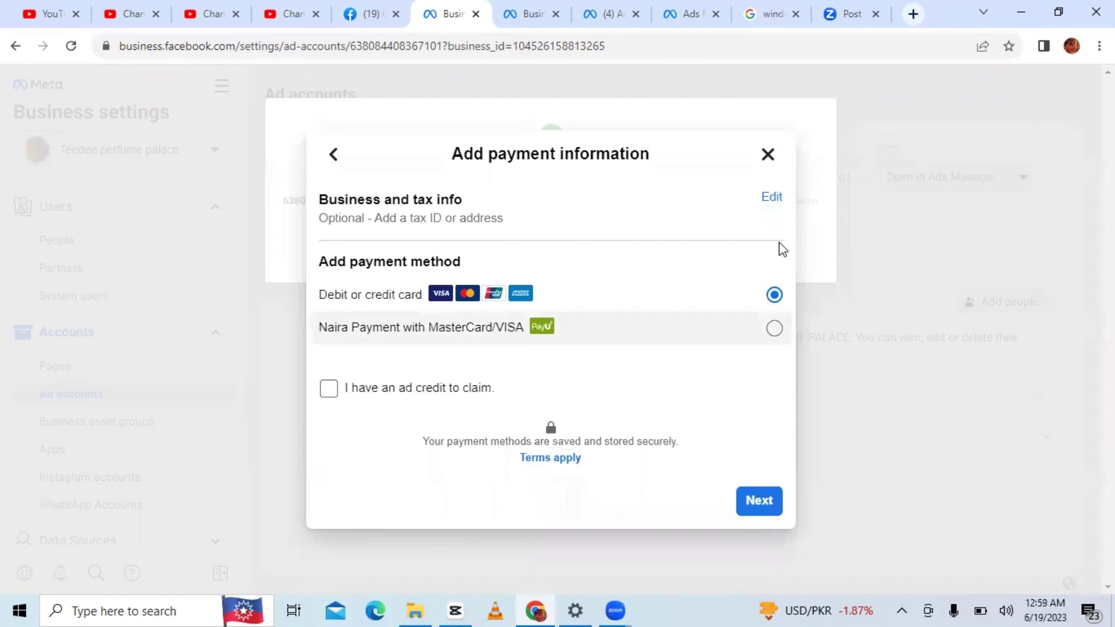
left_click(769, 336)
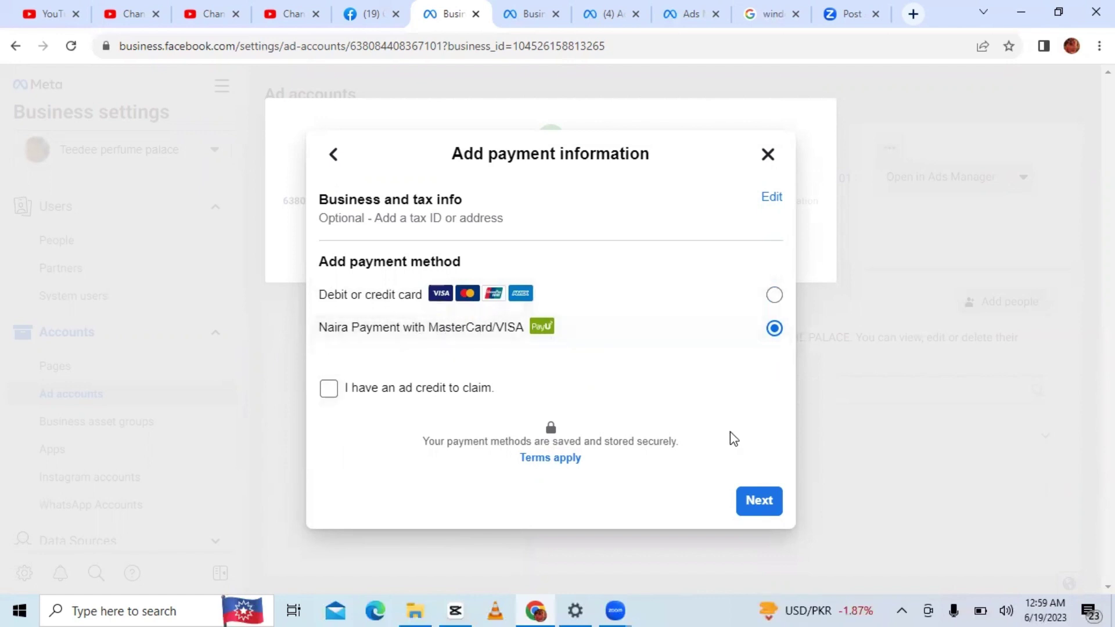
left_click(763, 506)
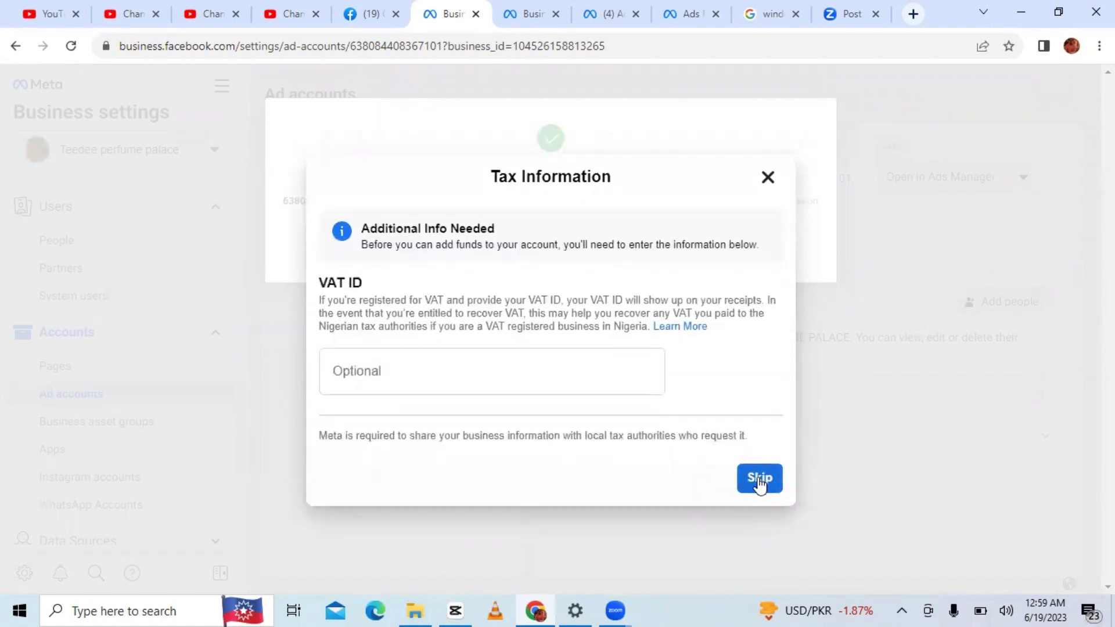
left_click(758, 477)
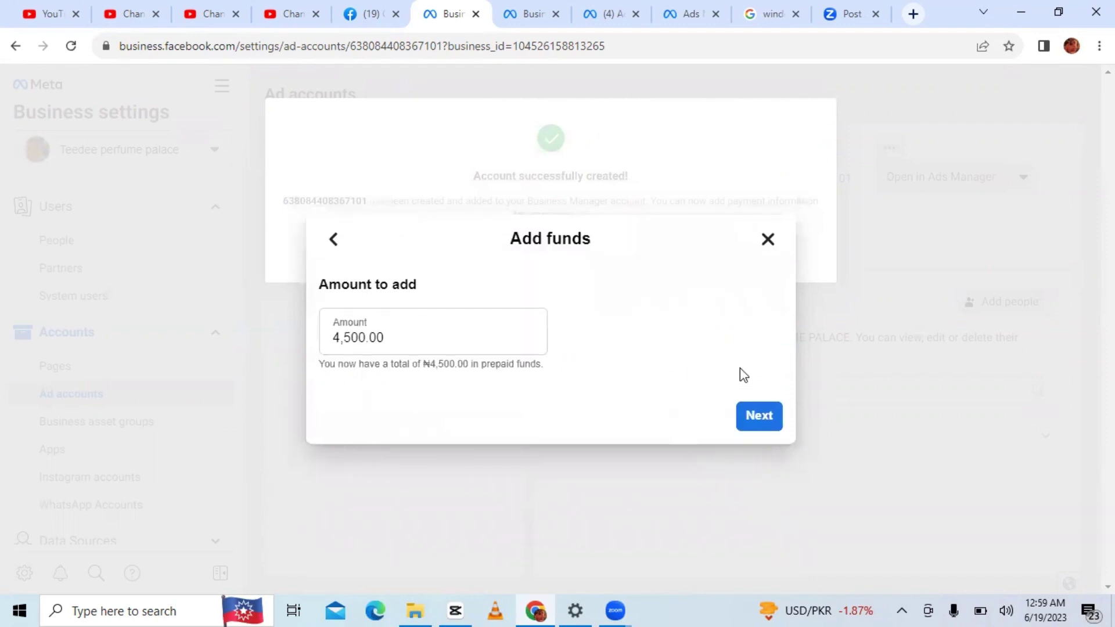
Continue with the ₦4,500.00 prepaid amount to the PayU payment page, review its card payment form, and put the page aside
left_click(755, 416)
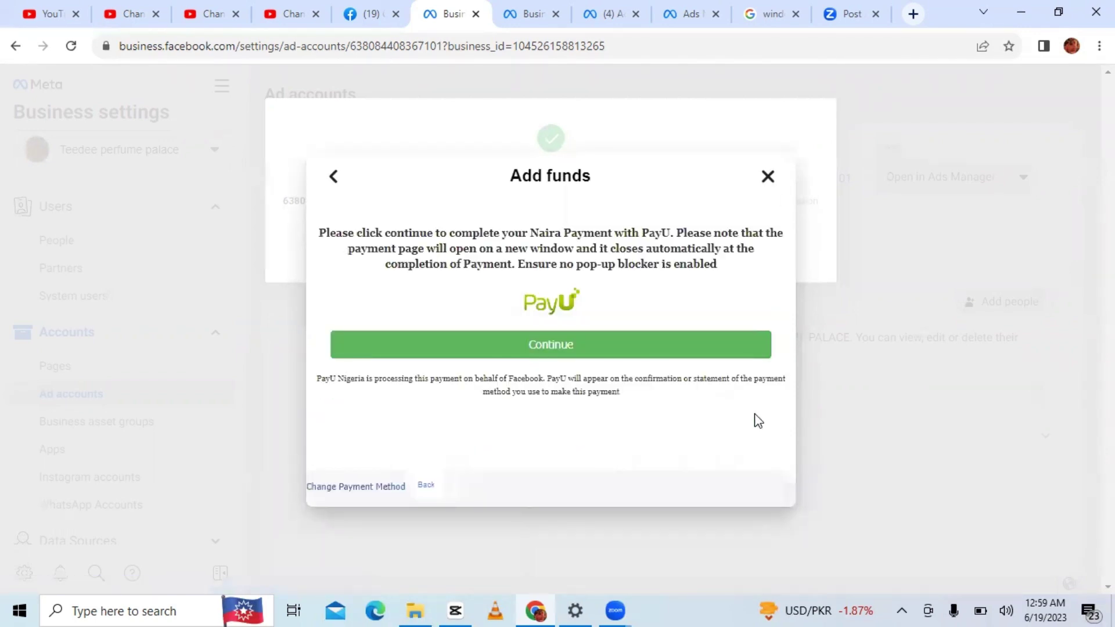
left_click(700, 349)
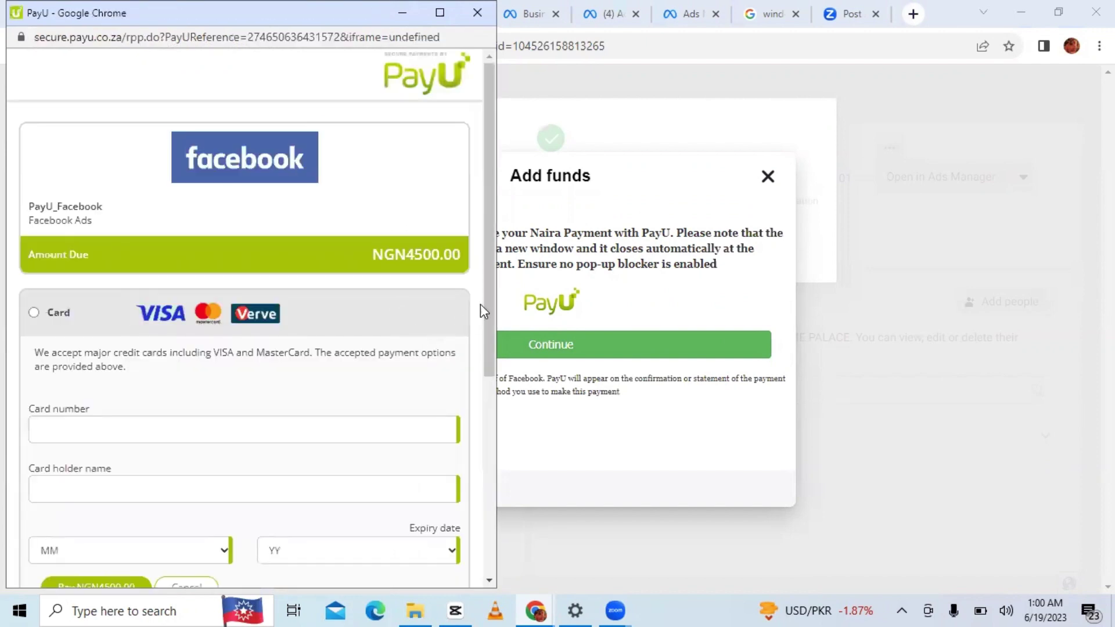
left_click_drag(490, 307, 490, 439)
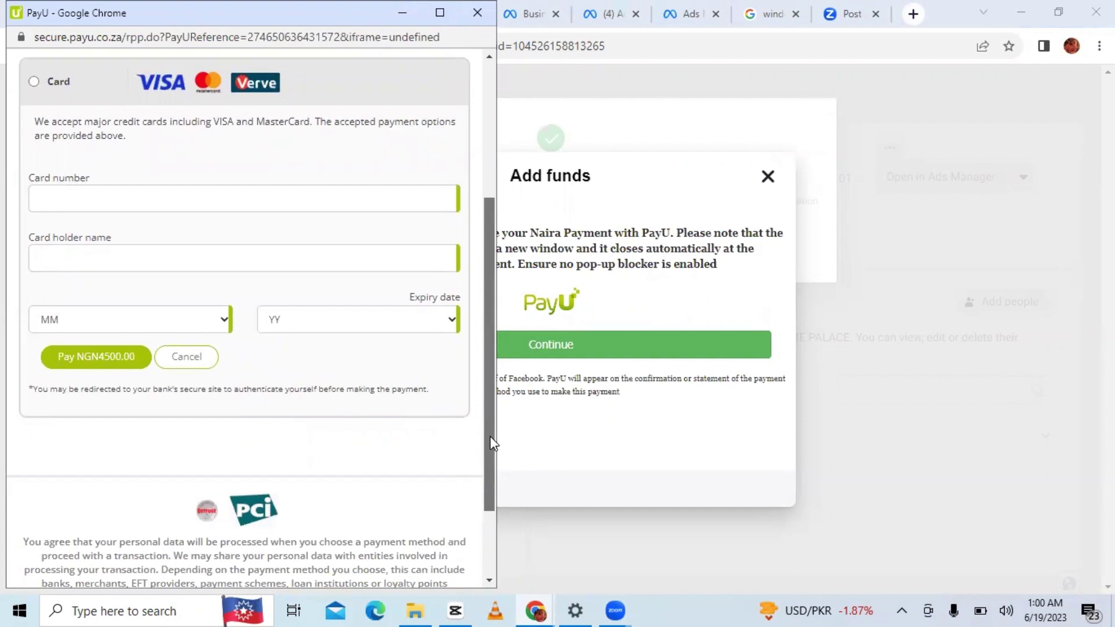
scroll(490, 442, "up", 4)
left_click(401, 16)
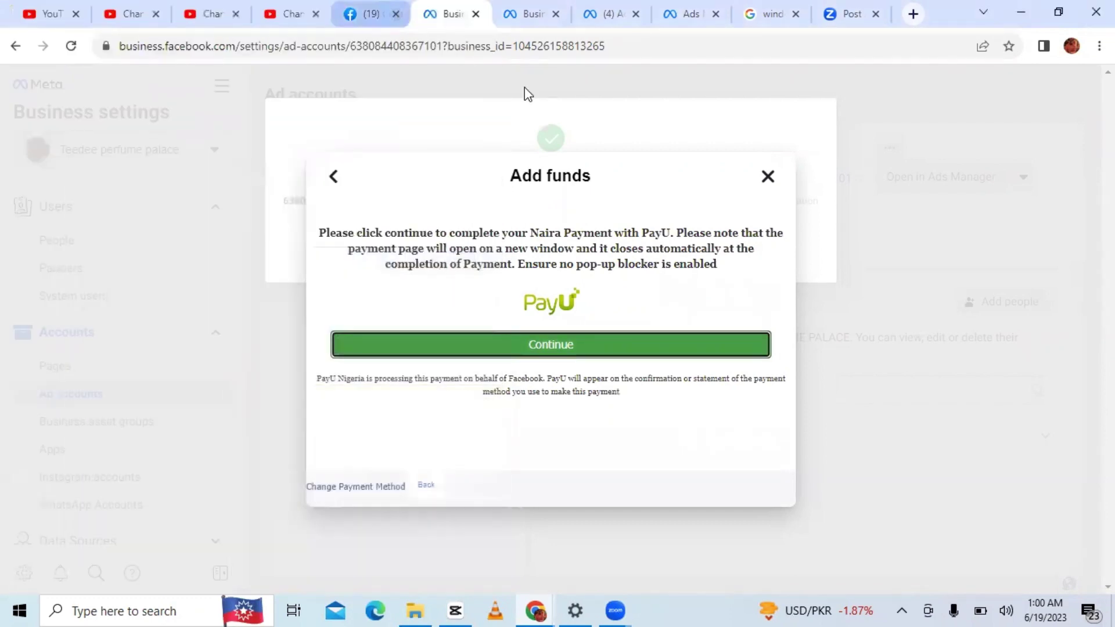
left_click(544, 8)
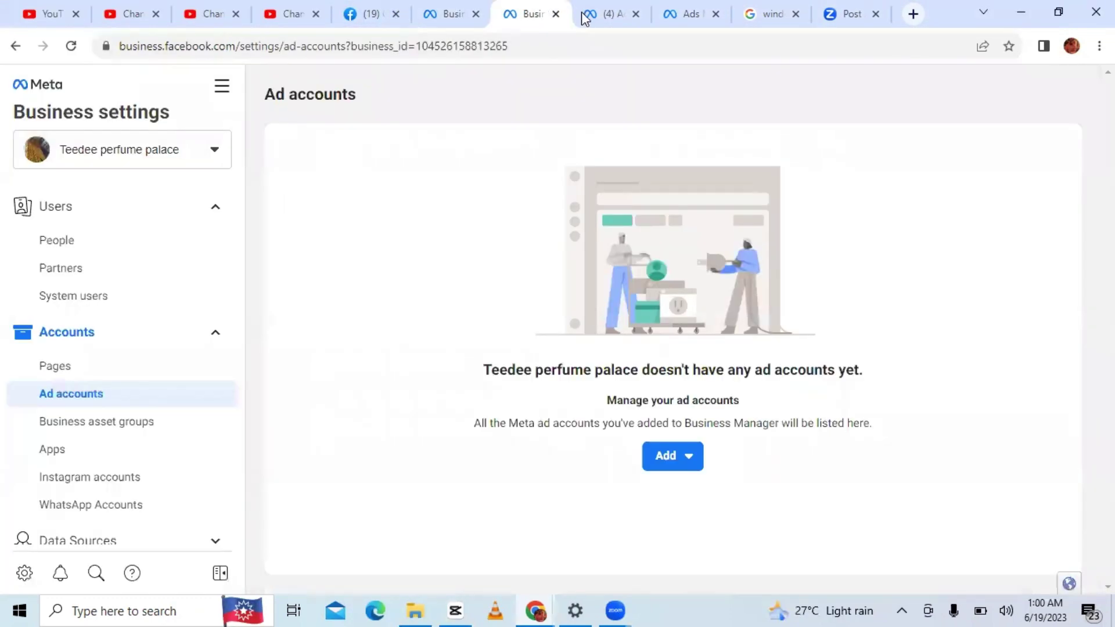
left_click(601, 14)
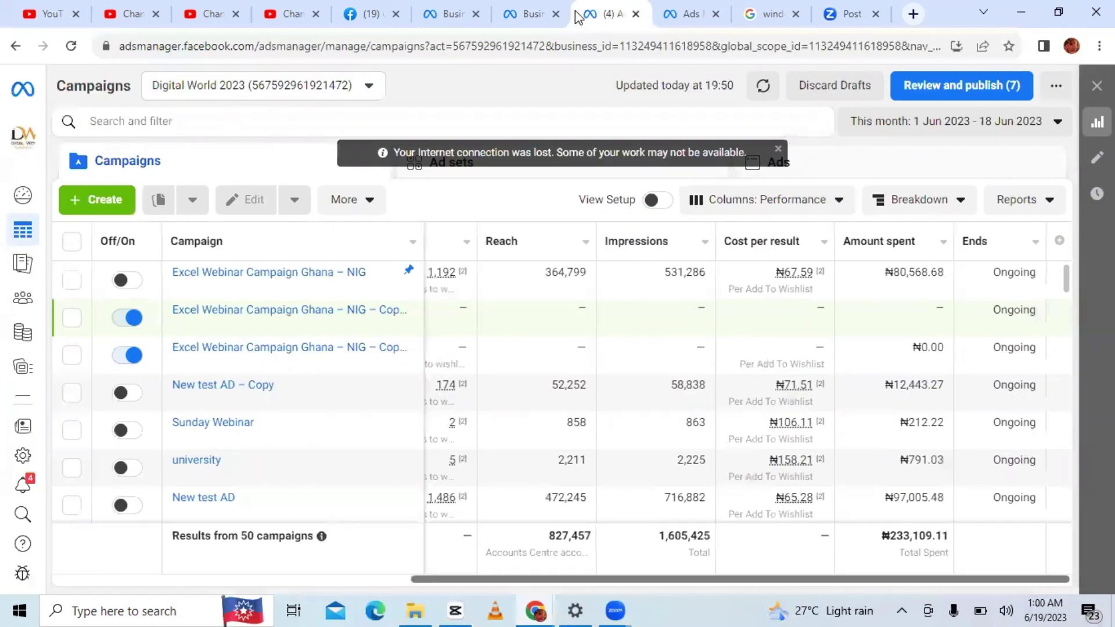
left_click(454, 8)
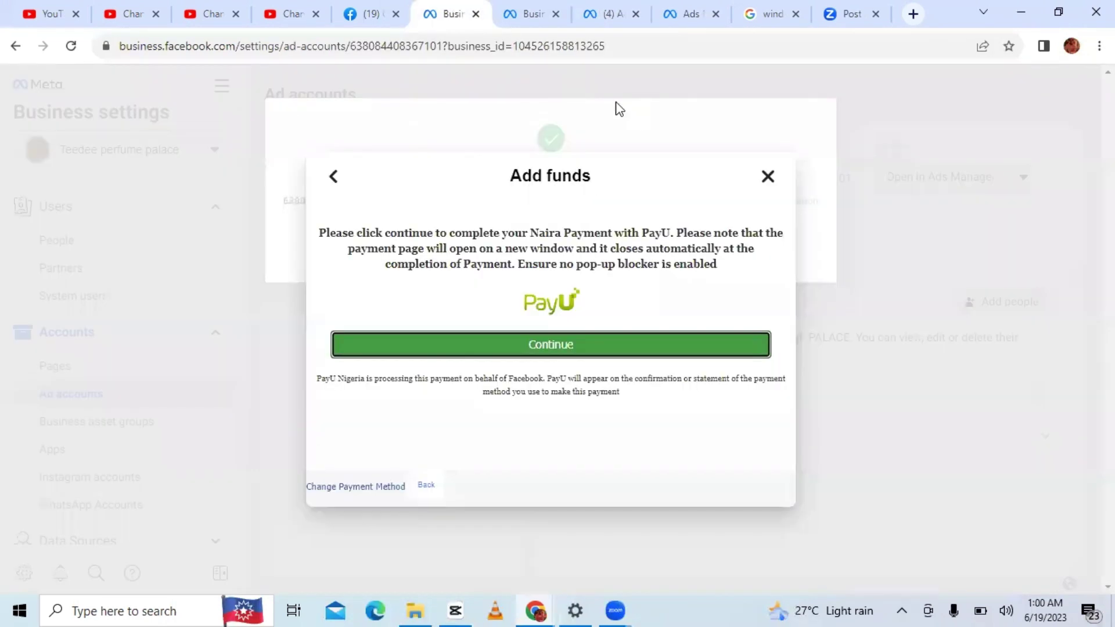
Close the Add funds dialog without paying and open Ads Manager from the business tools
left_click(768, 177)
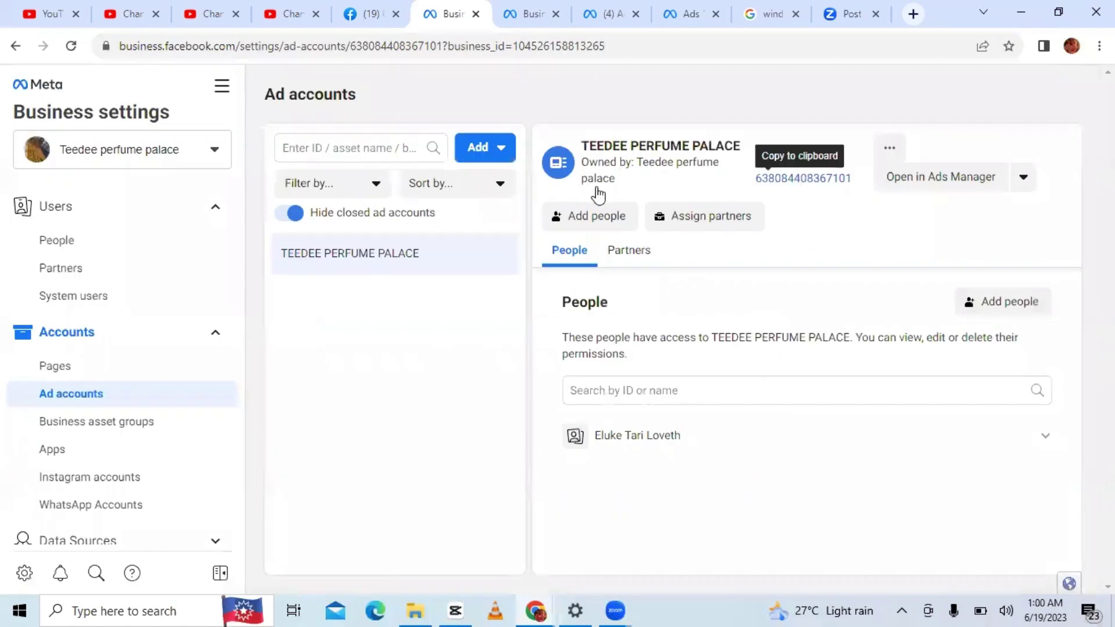
left_click(221, 87)
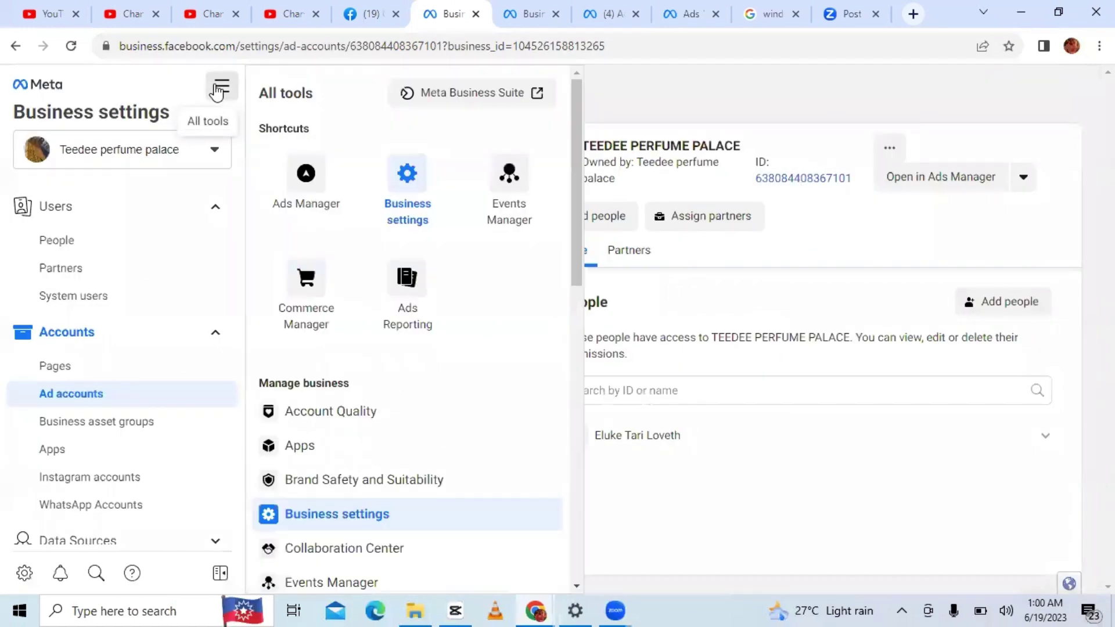
left_click(303, 210)
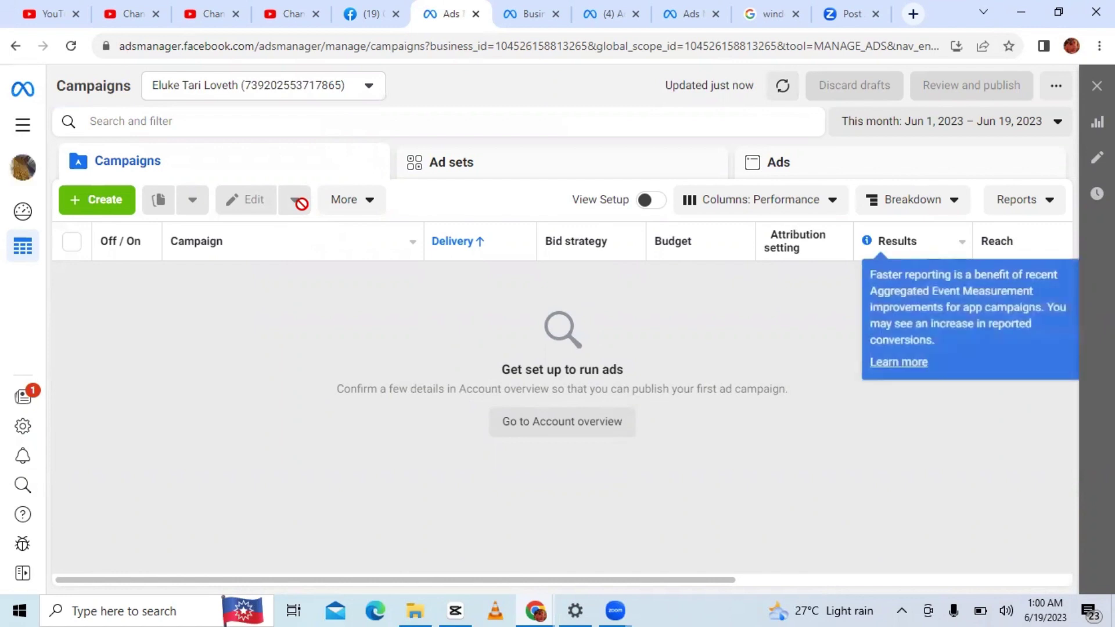
Switch Ads Manager to the TEEDEE PERFUME PALACE ad account and dismiss its ad account updates
left_click(205, 89)
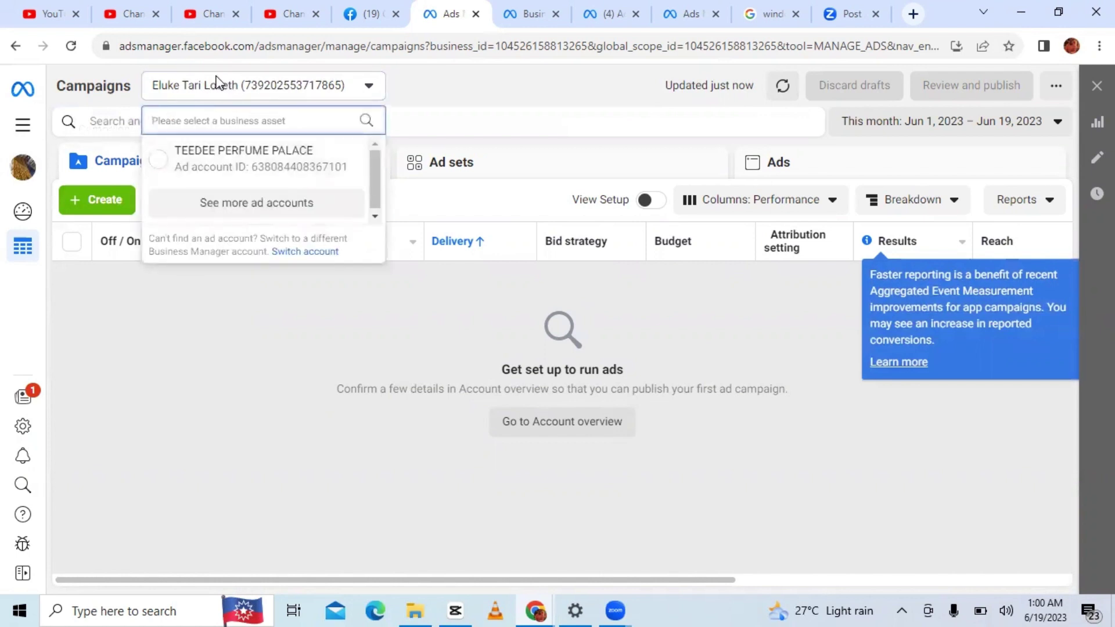
left_click(509, 80)
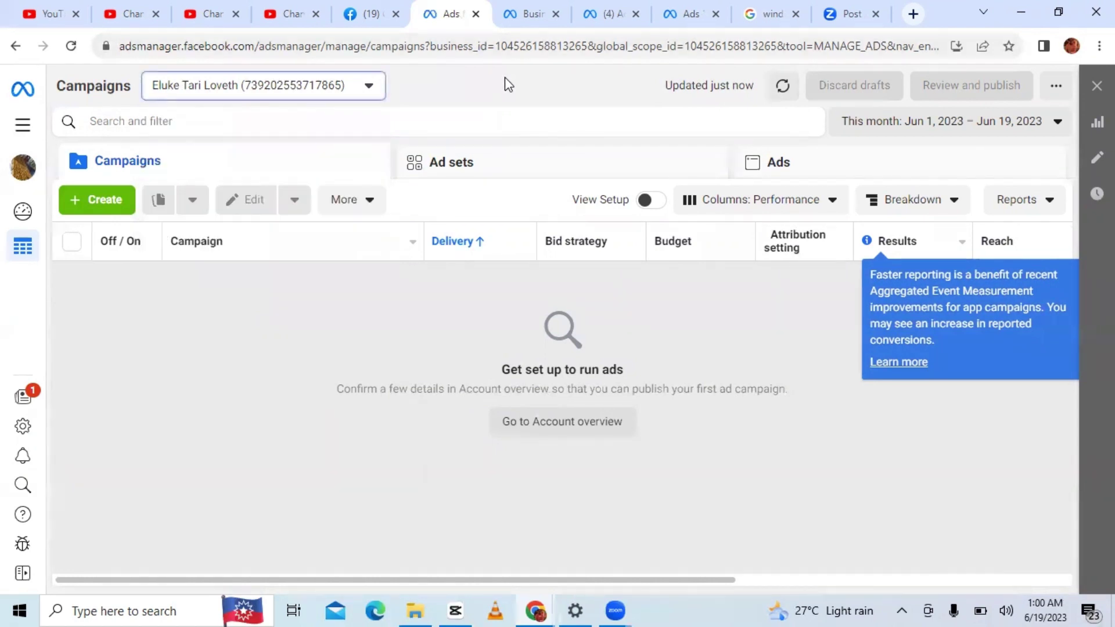
left_click(368, 86)
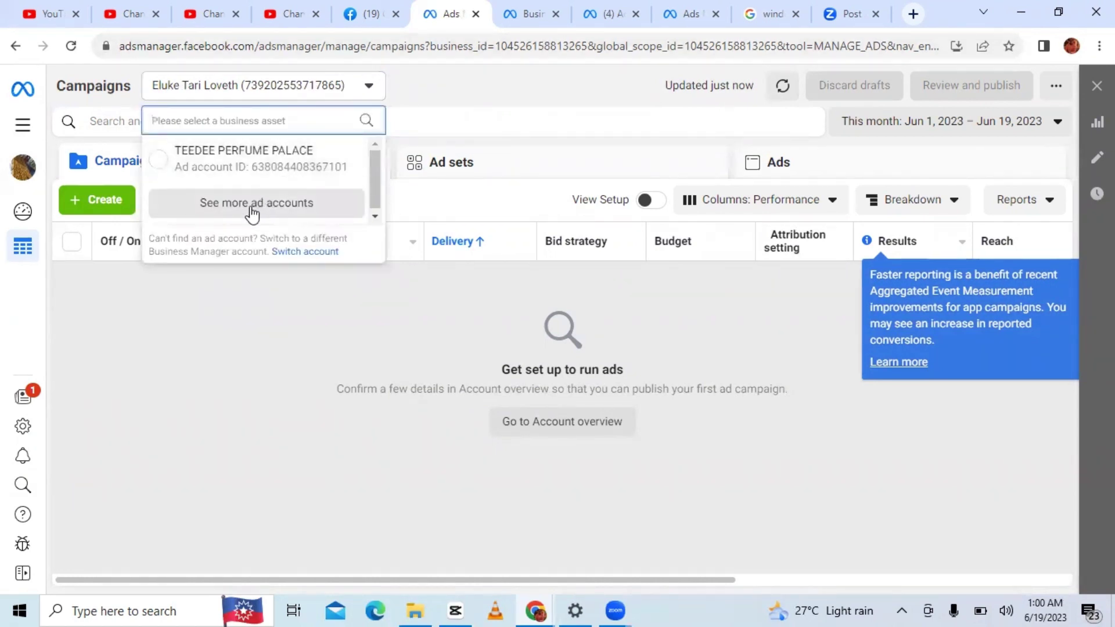
left_click(213, 166)
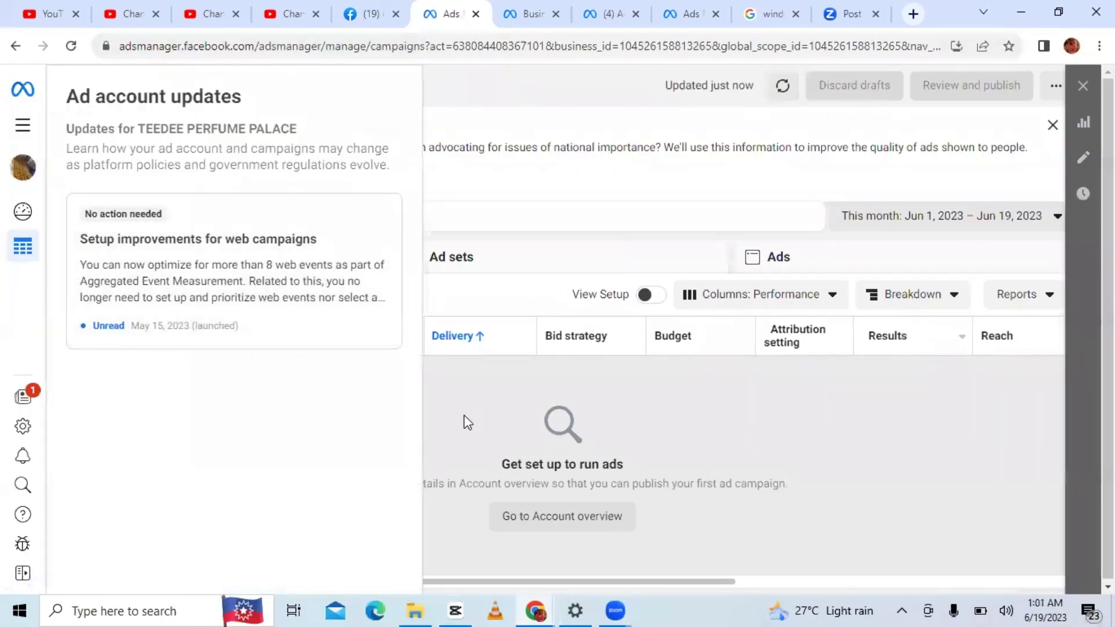
left_click(471, 443)
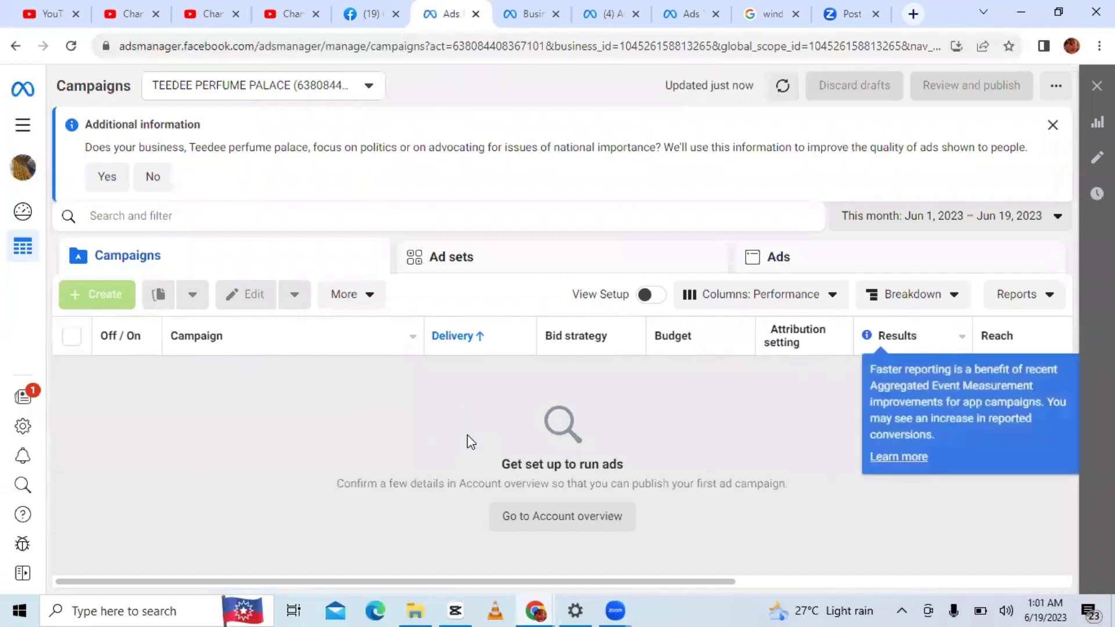